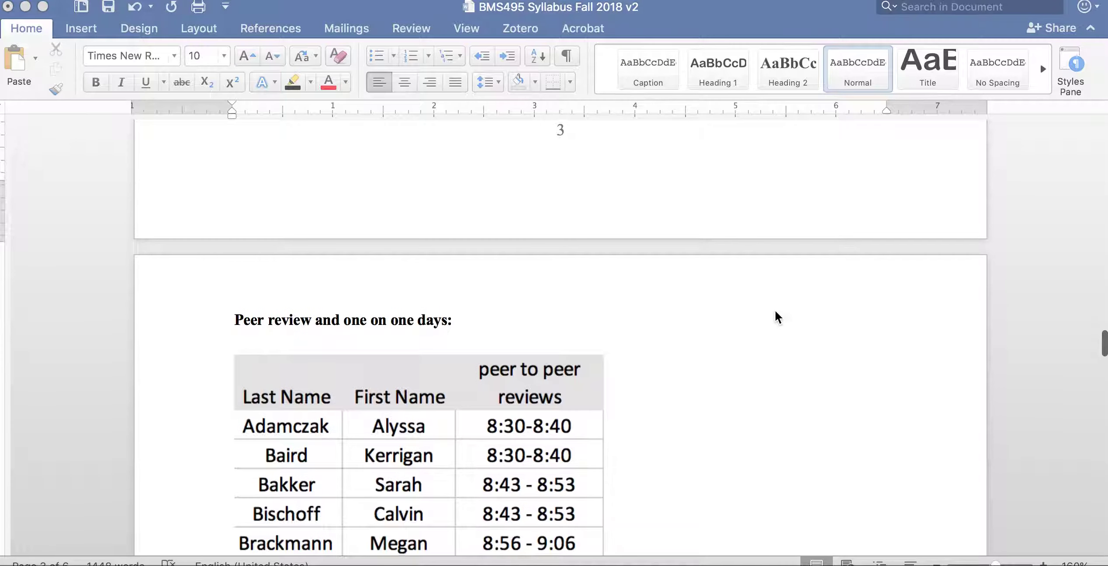
- Scroll the syllabus to the peer-review name table and check its time slots
scroll(775, 313, "down", 5)
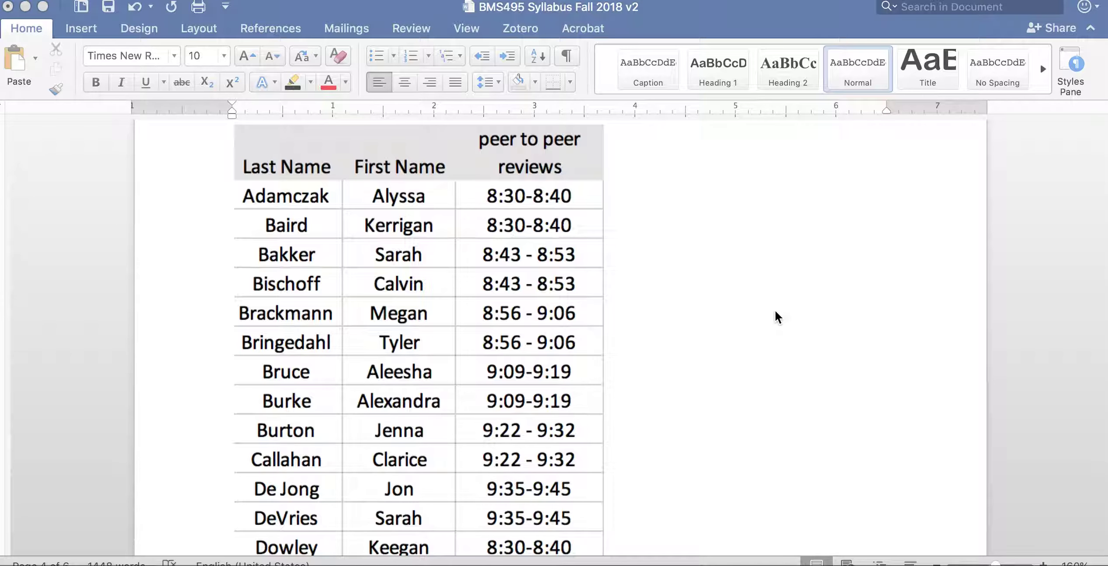
scroll(775, 310, "up", 1)
scroll(775, 310, "up", 15)
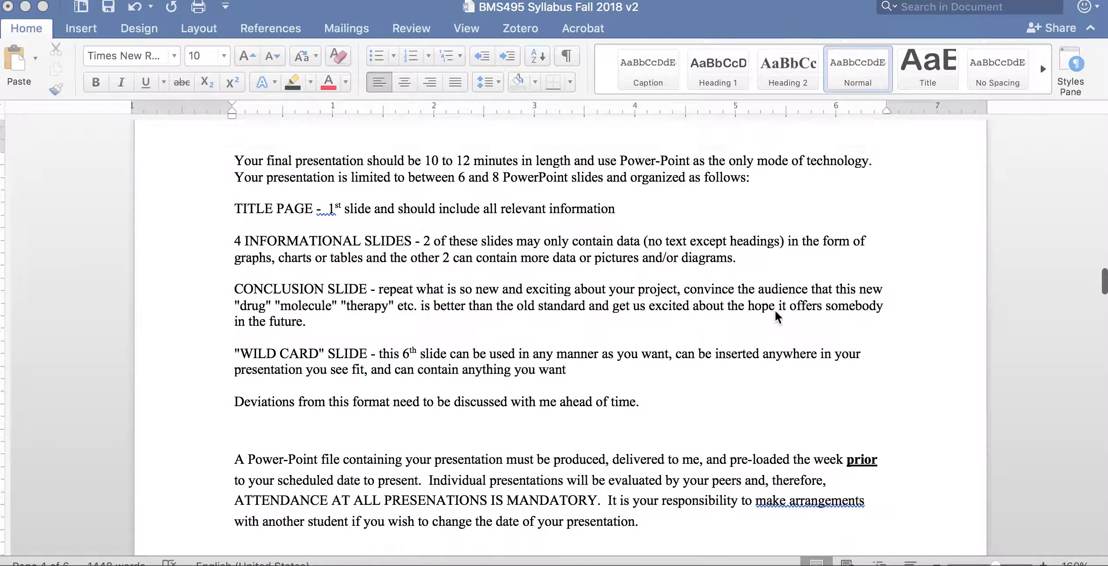
scroll(775, 309, "up", 20)
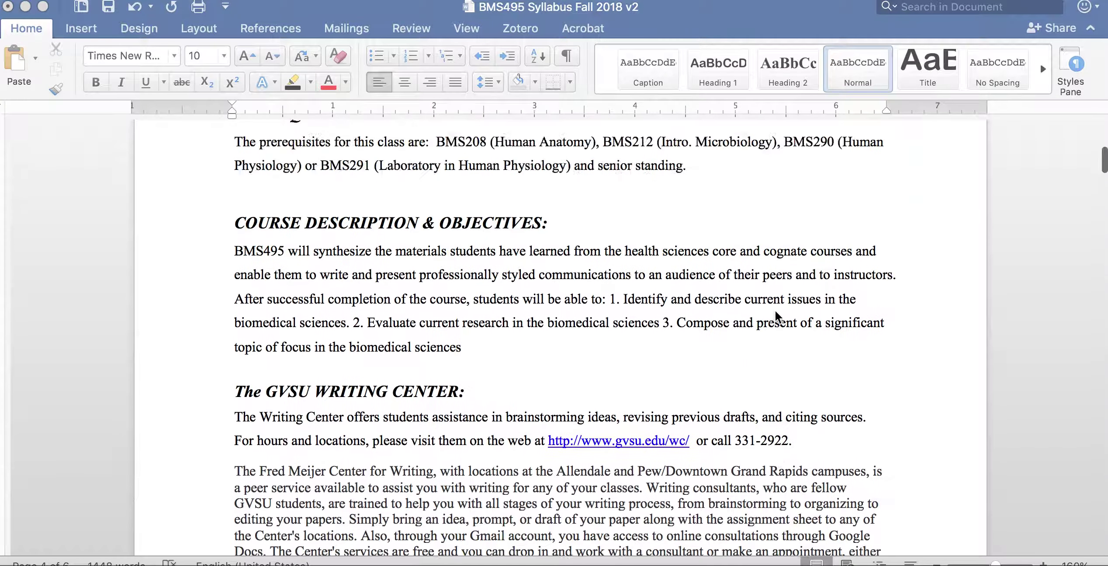
scroll(774, 309, "up", 5)
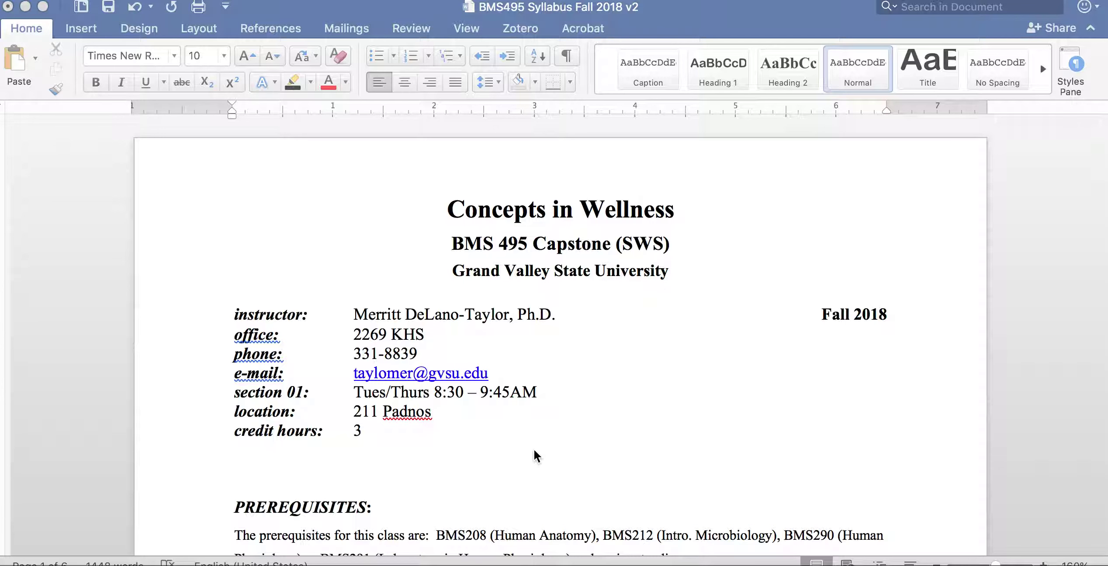
scroll(533, 450, "down", 3)
scroll(533, 448, "down", 1)
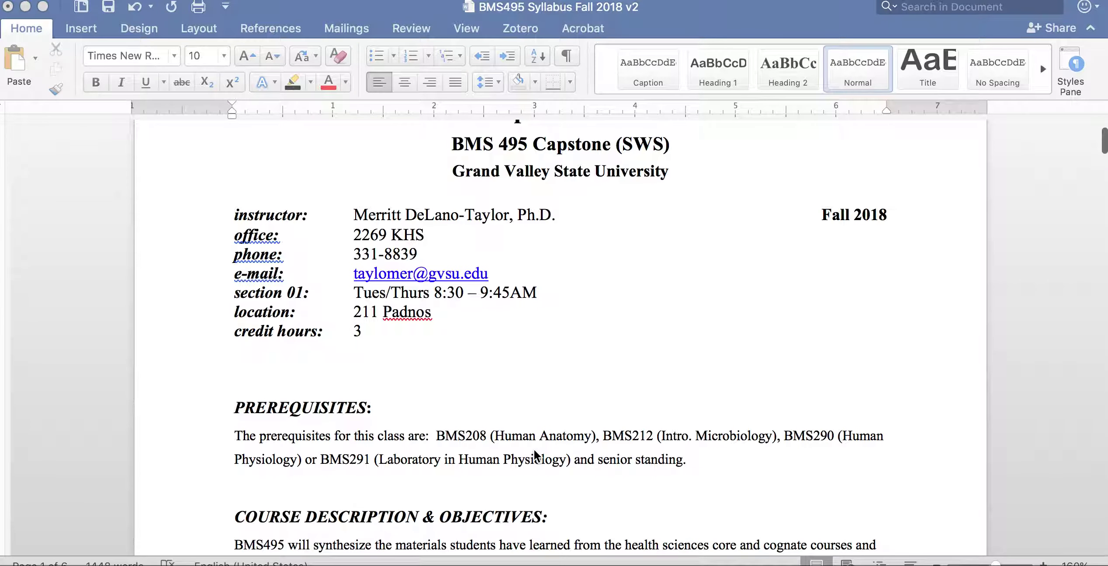
scroll(533, 451, "down", 1)
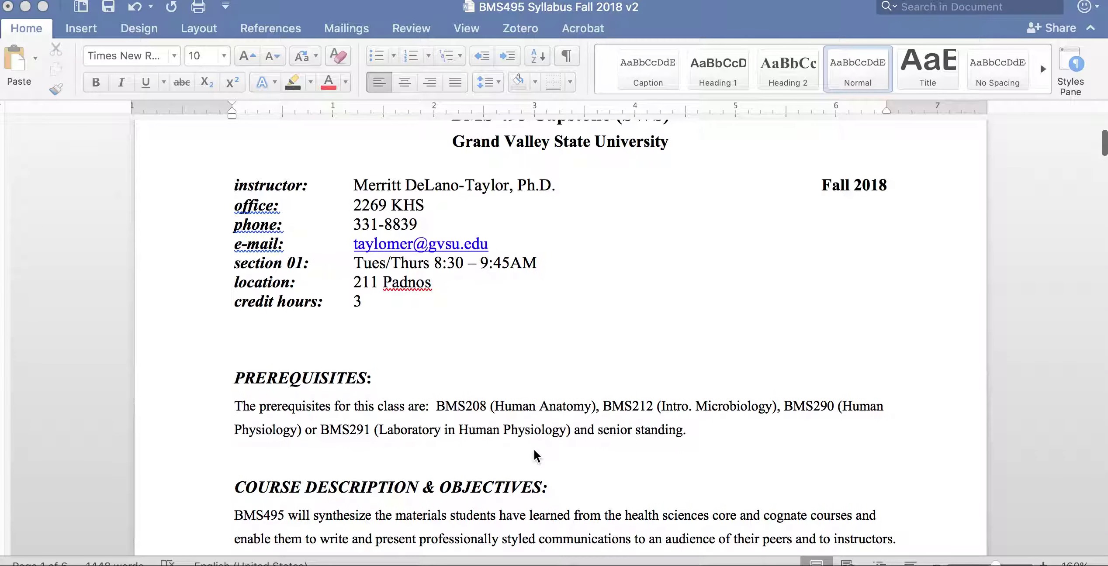
scroll(533, 451, "down", 1)
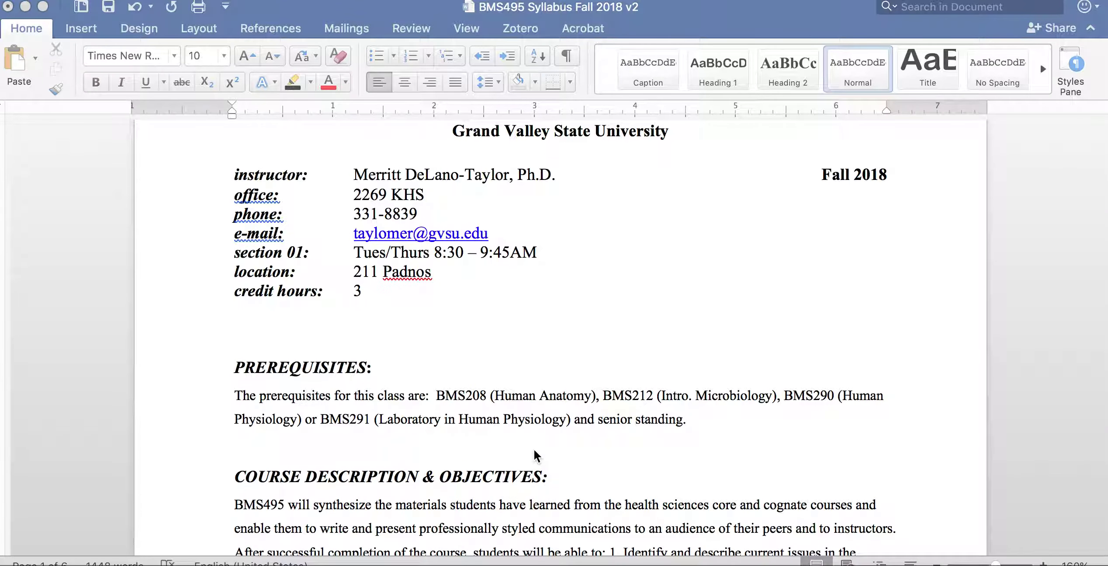
scroll(534, 453, "down", 15)
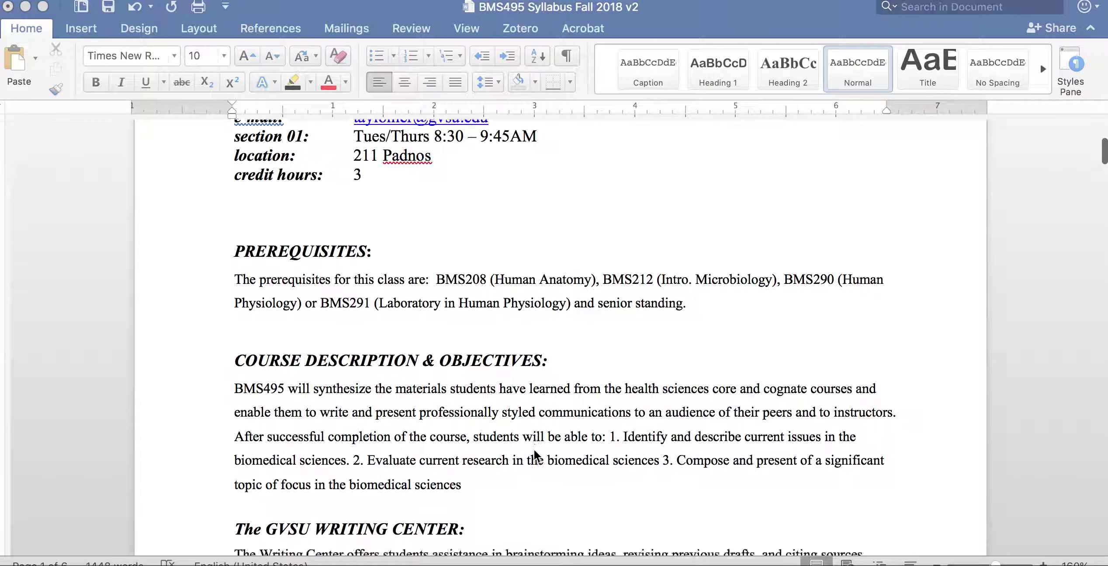
scroll(533, 451, "down", 20)
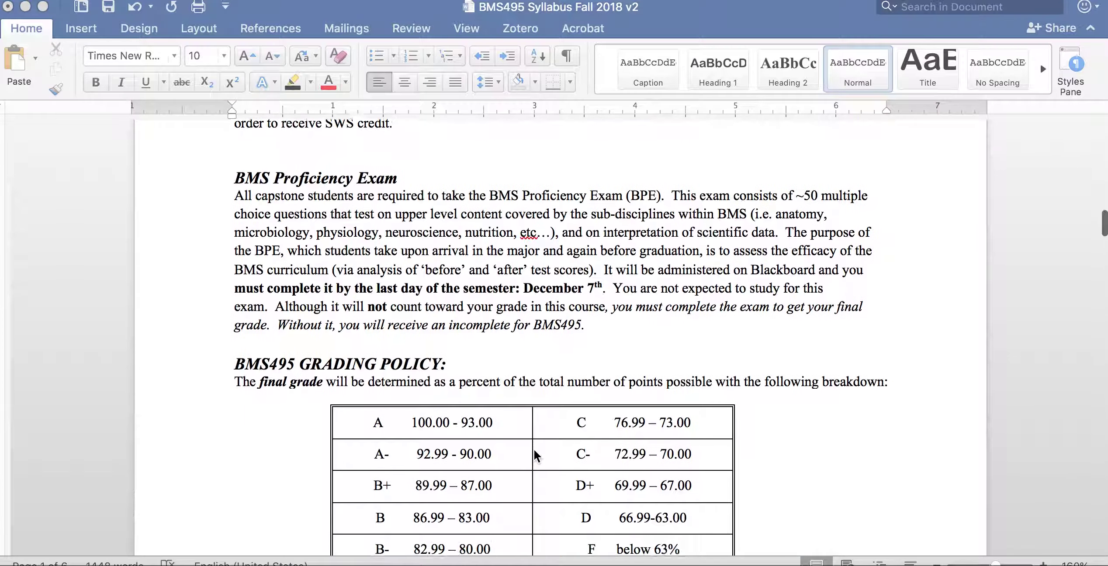
scroll(534, 450, "down", 20)
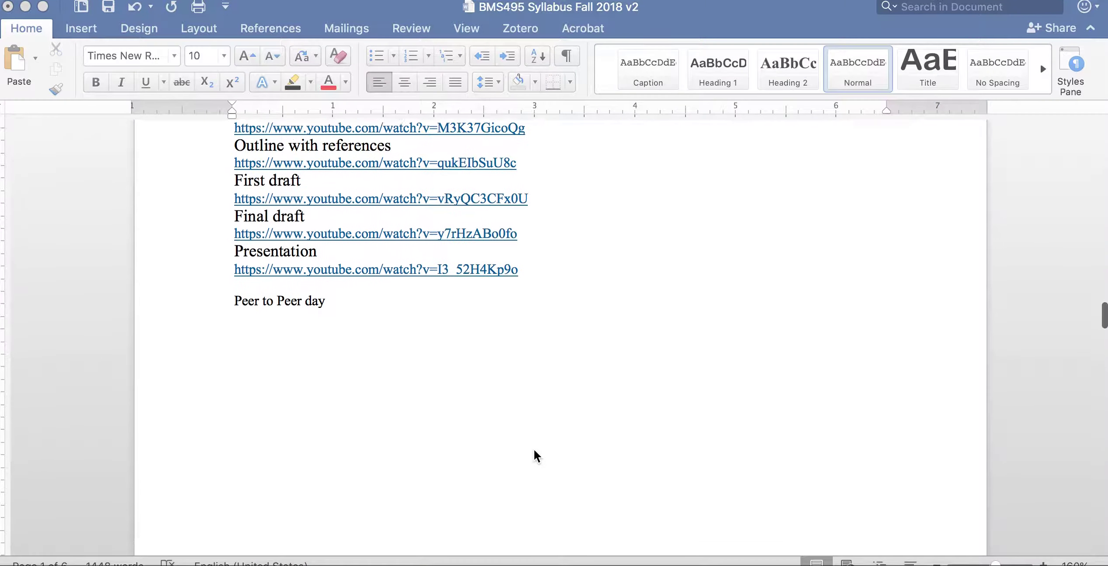
scroll(533, 448, "down", 20)
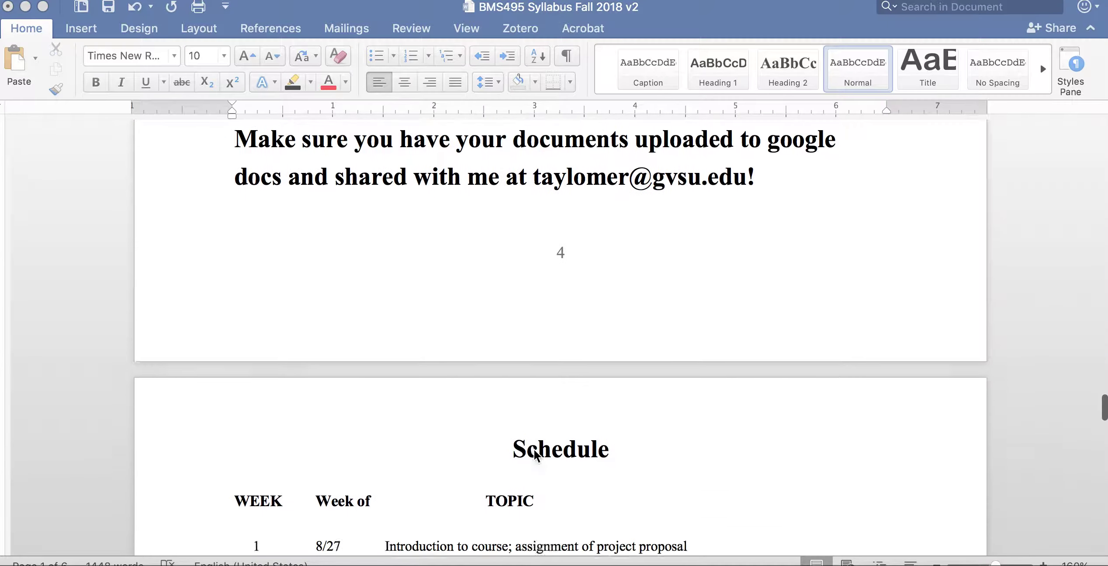
scroll(533, 448, "up", 5)
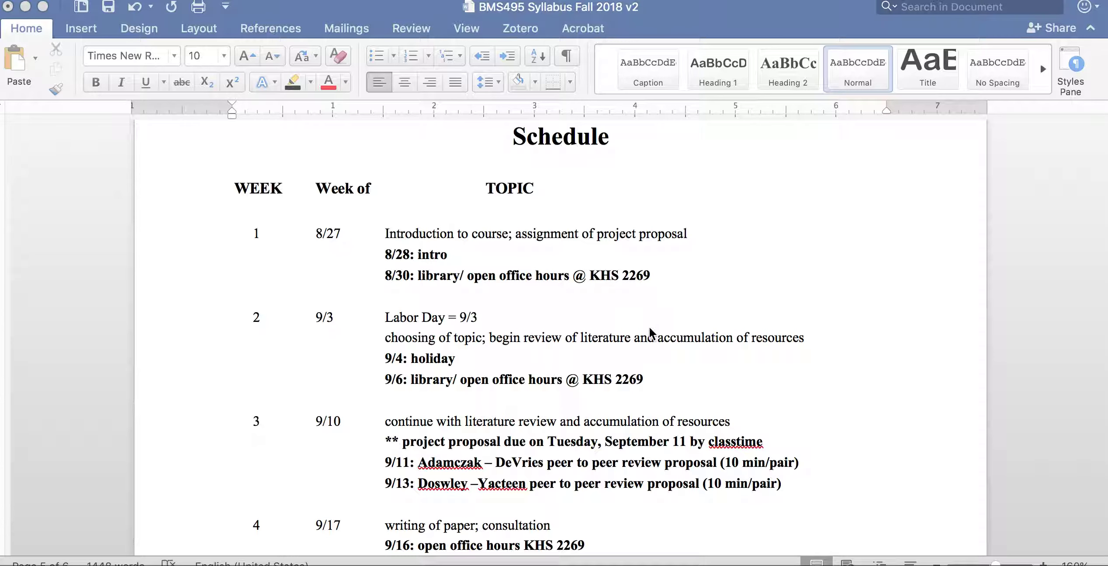
scroll(620, 418, "down", 5)
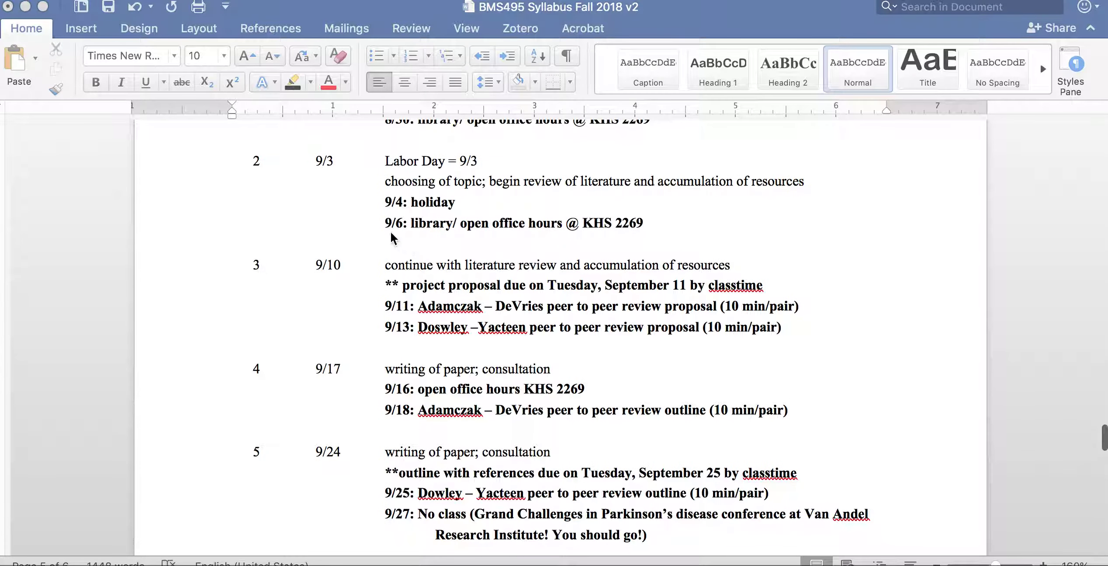
scroll(628, 396, "down", 3)
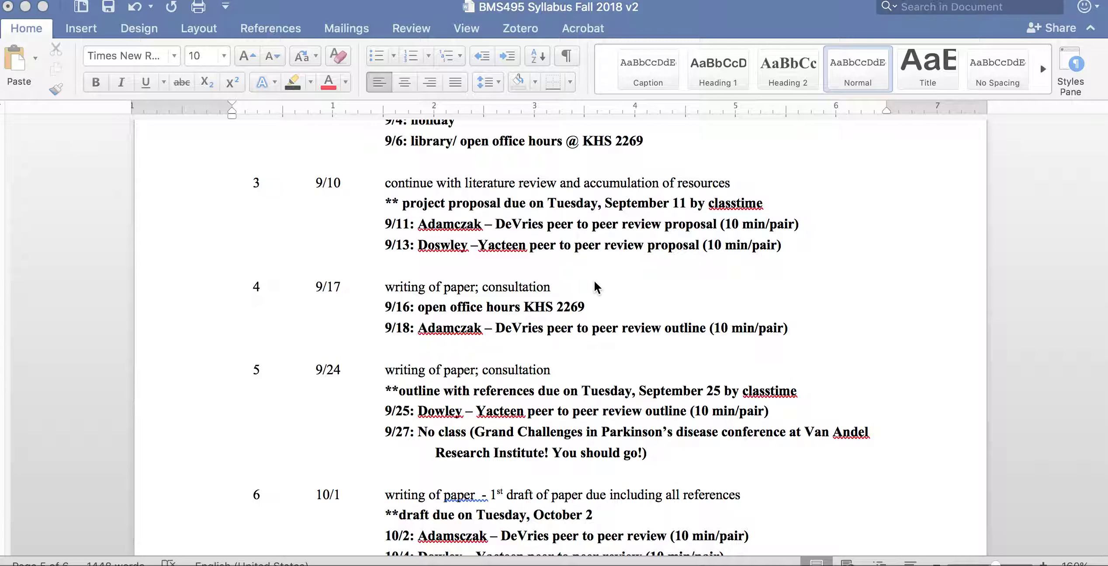
scroll(595, 282, "up", 20)
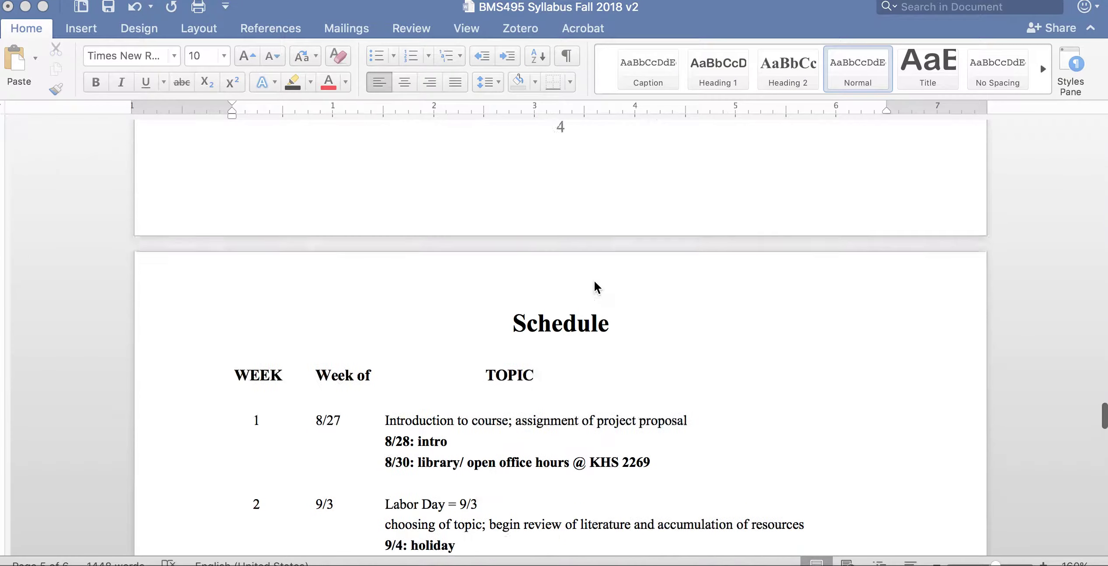
scroll(593, 283, "up", 2)
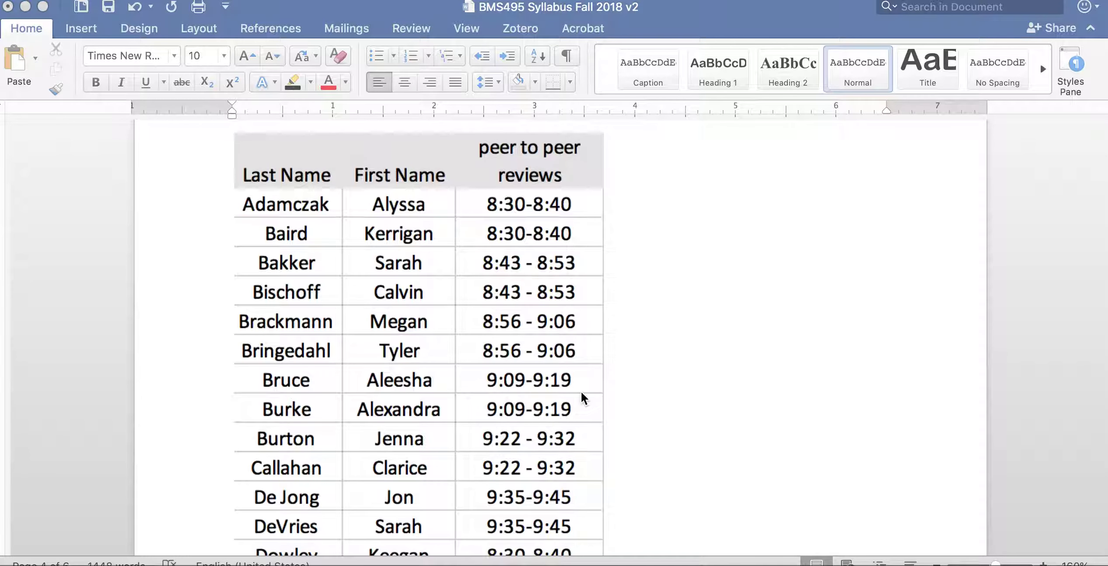
- Bring the Chrome window with Blackboard Announcements over the Word syllabus
scroll(581, 384, "down", 2)
scroll(581, 384, "up", 2)
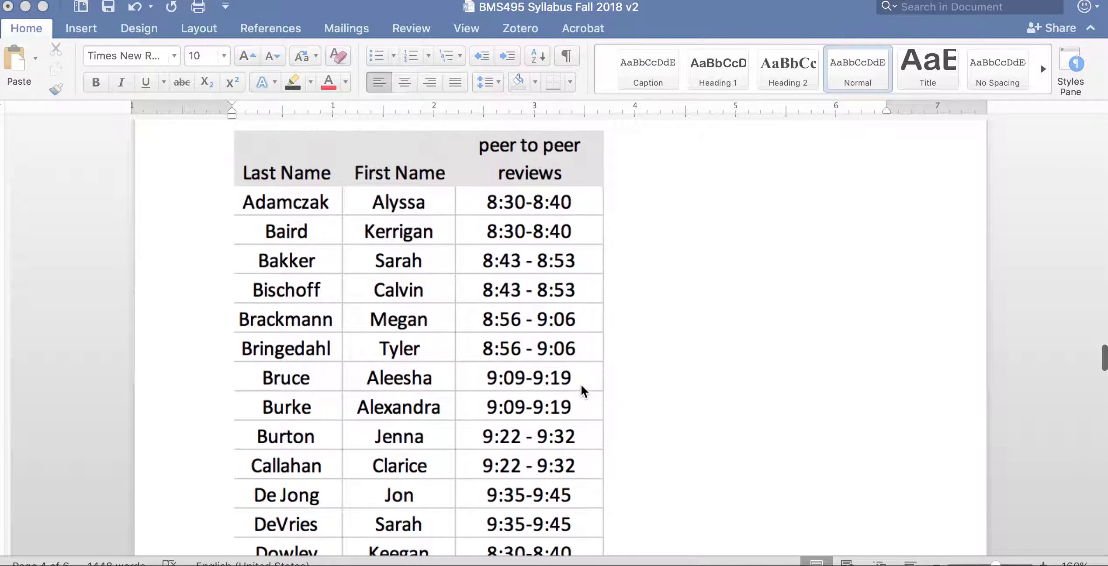
scroll(581, 384, "down", 1)
scroll(581, 384, "up", 2)
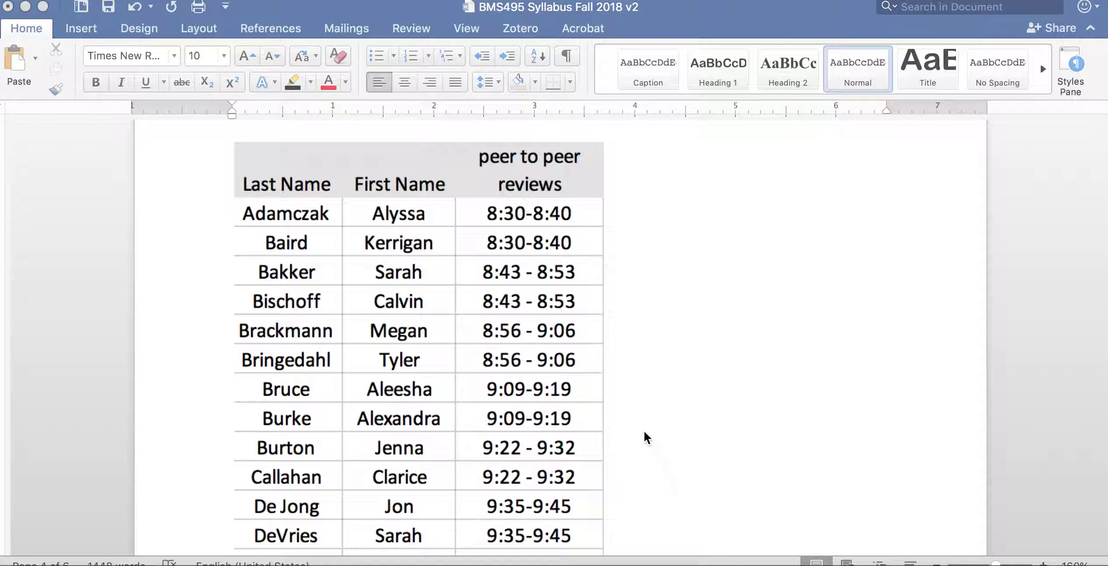
scroll(526, 342, "down", 1)
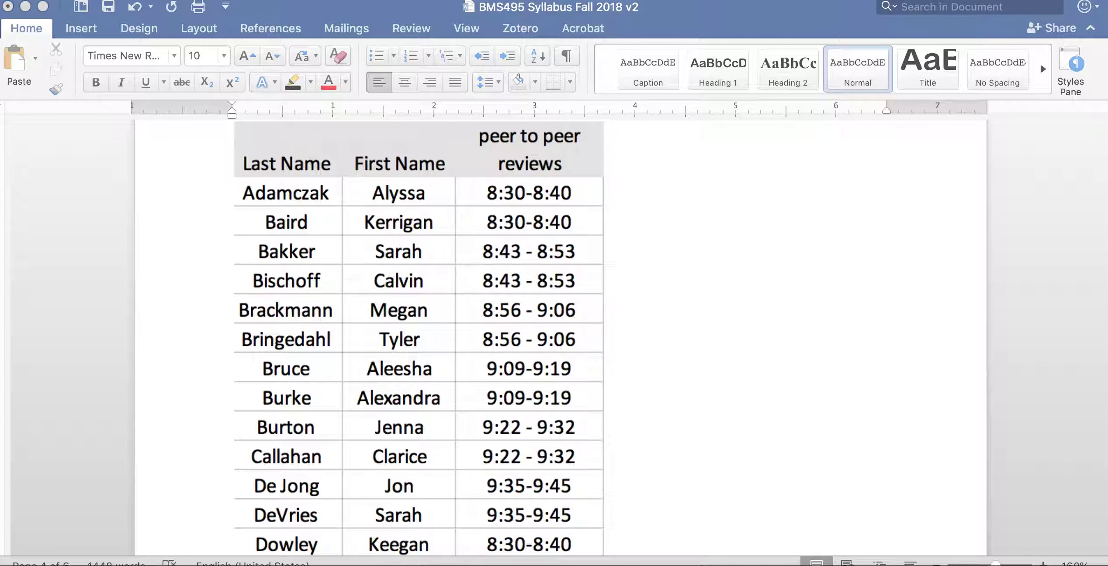
left_click_drag(1105, 20, 306, 29)
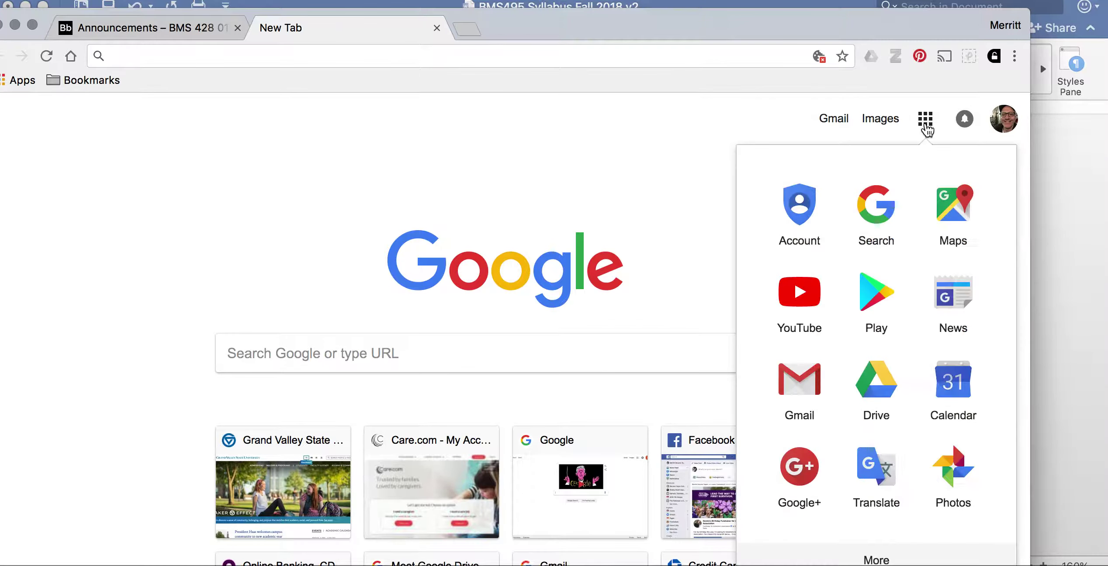
- Open Google Drive, select BMS 291 Lab 5.pptx and open its sharing settings
left_click(875, 395)
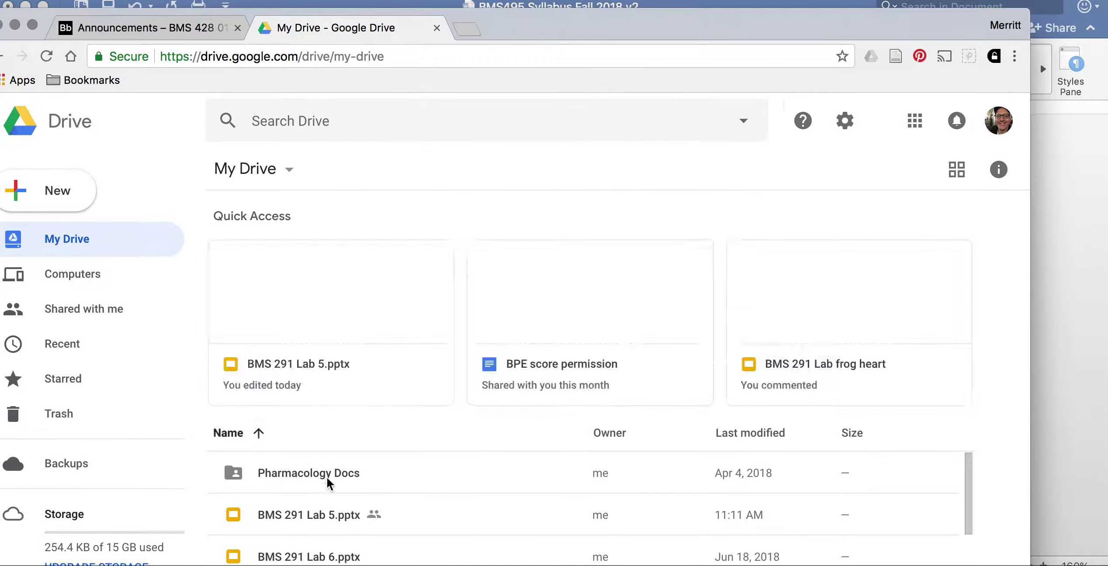
left_click(314, 515)
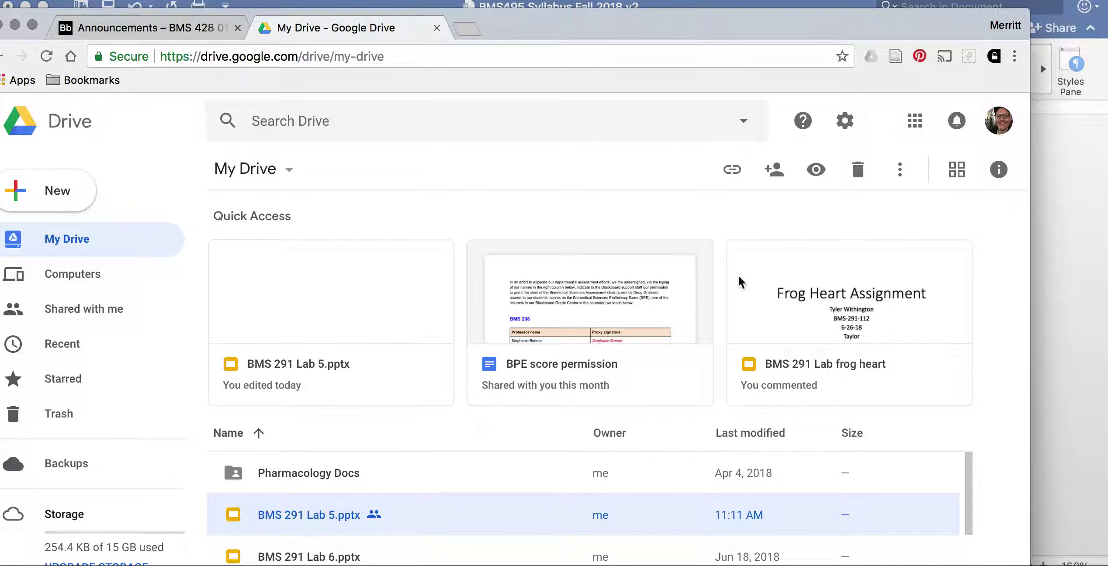
left_click(775, 168)
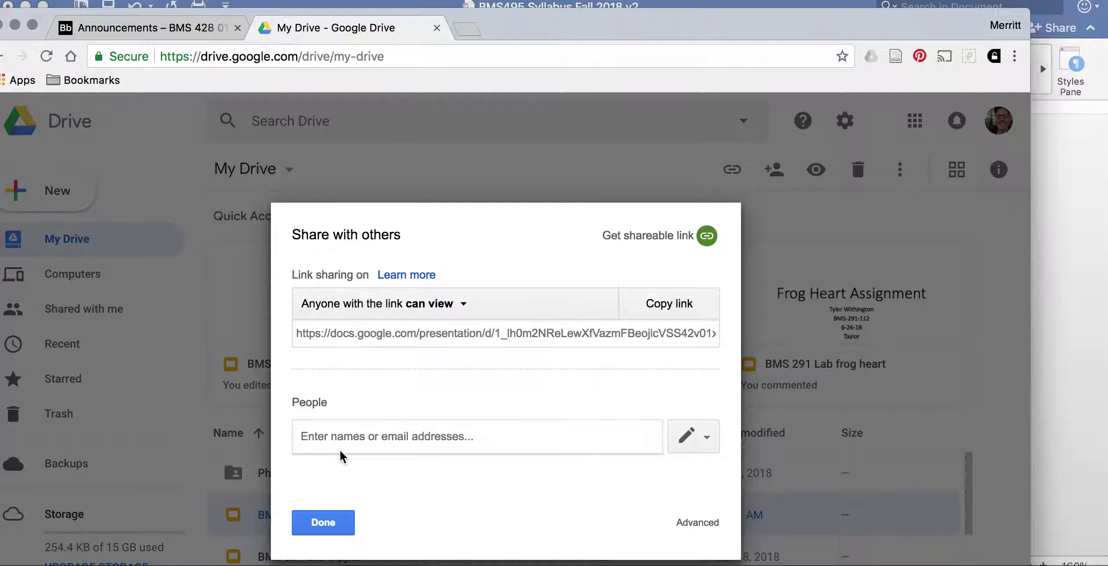
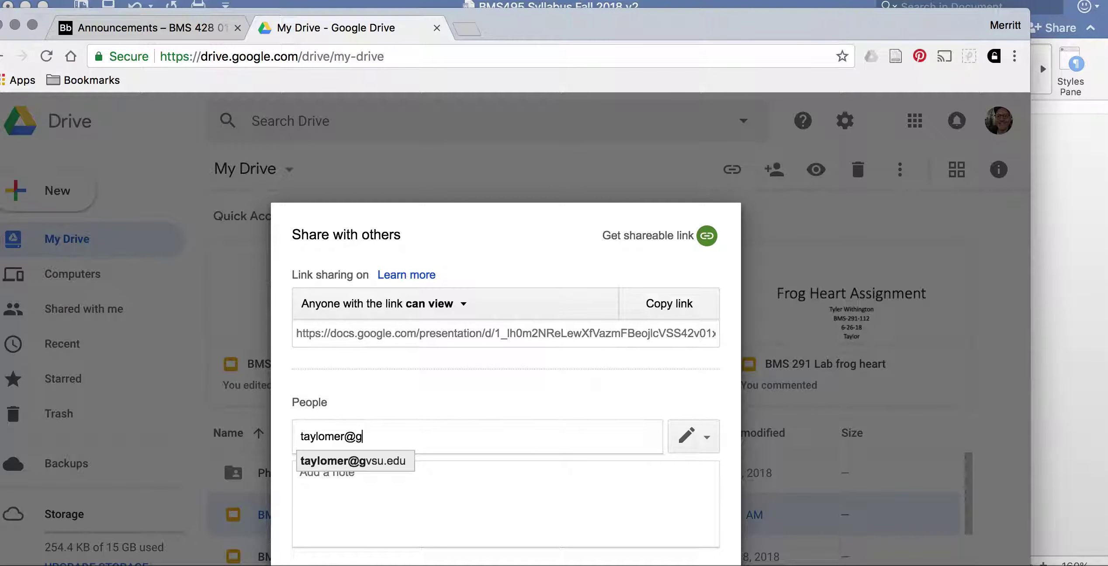
- Add the recipient's e-mail under People and write a note introducing the BMS 495 Proposal
left_click(418, 503)
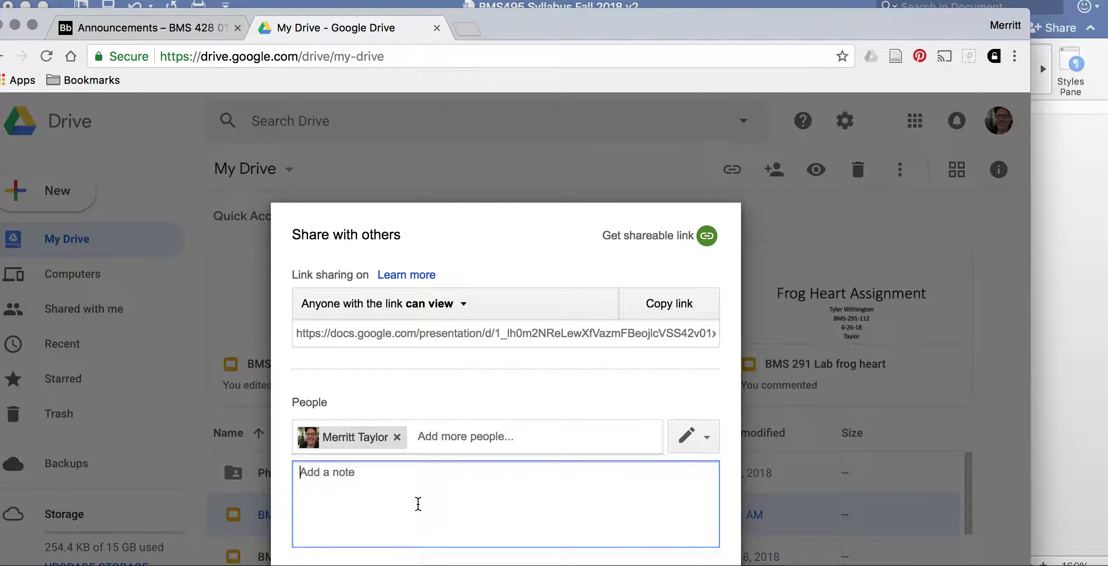
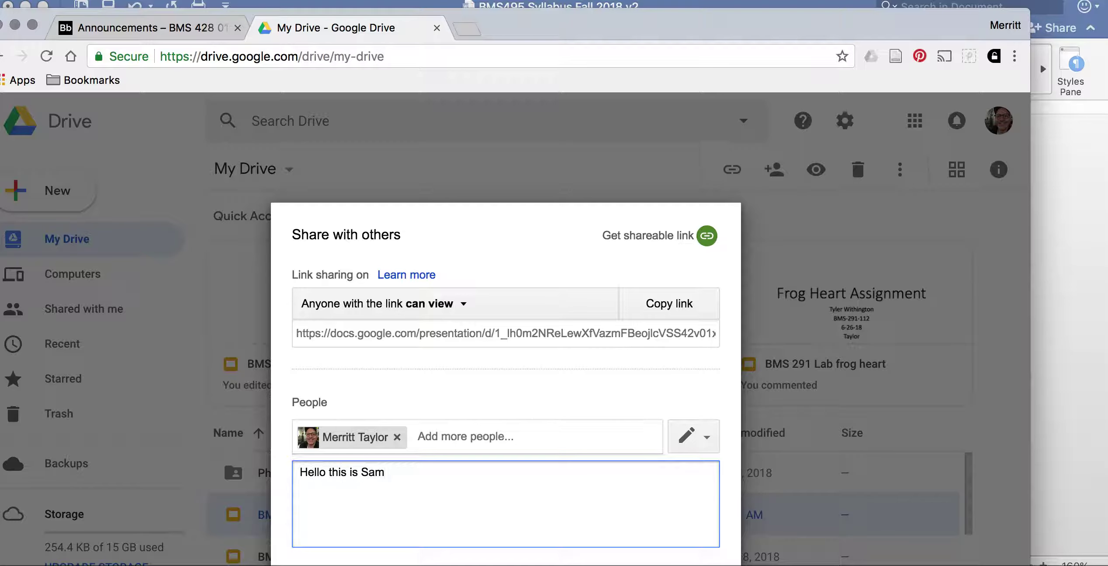
type("this is")
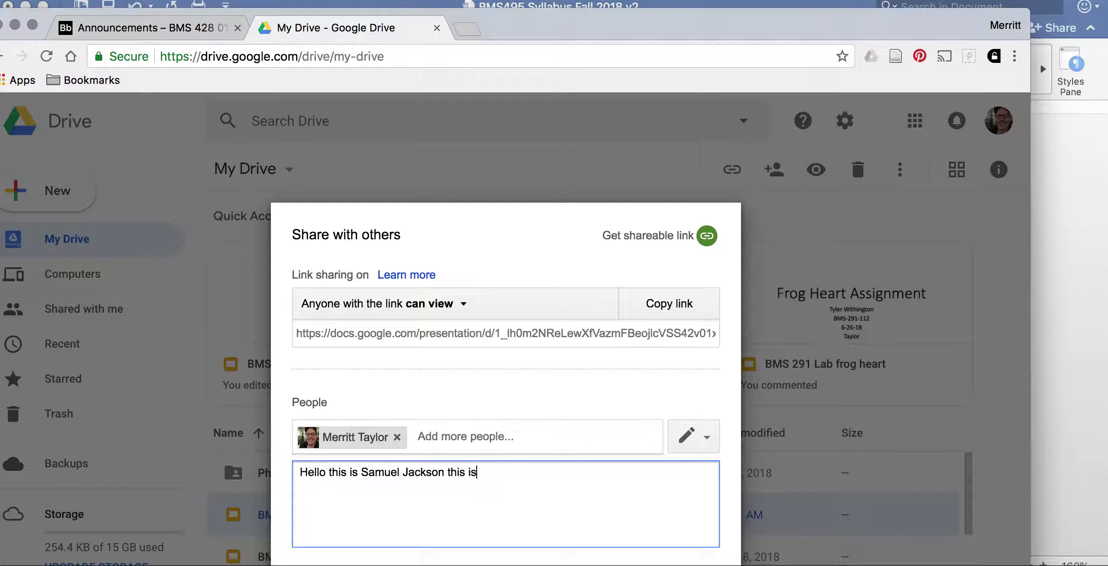
type(" my BMS 495 Proposal")
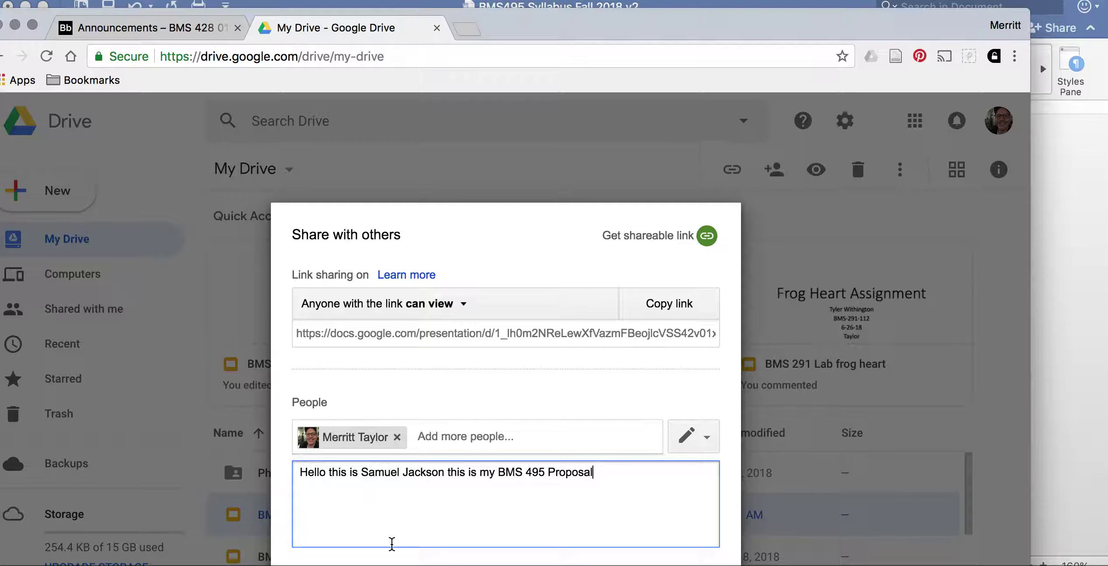
key("Return")
- Send the share invitation with its note and close the sharing dialog
left_click(50, 310)
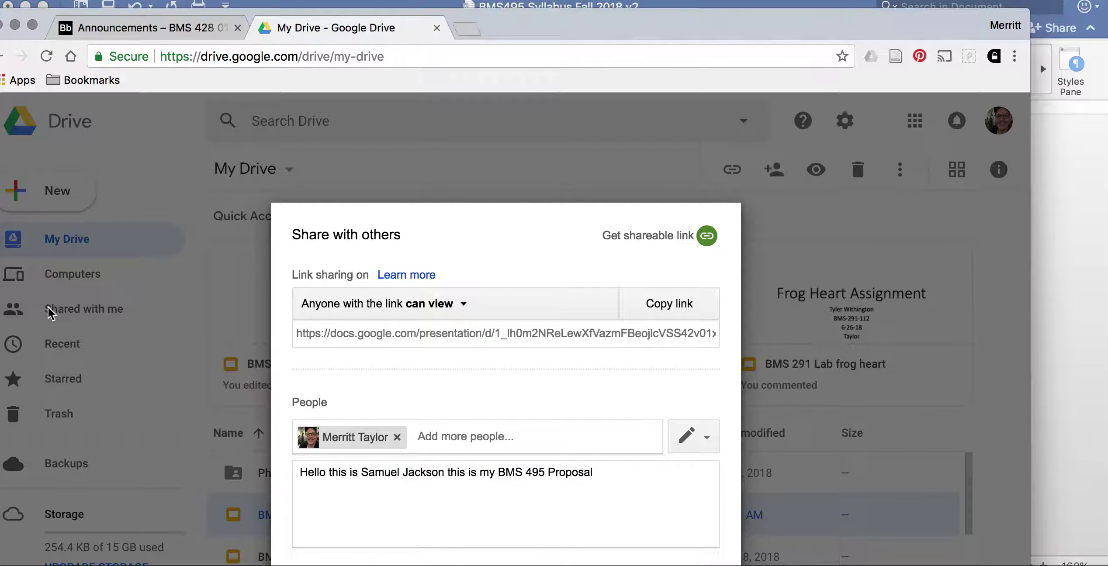
left_click(669, 563)
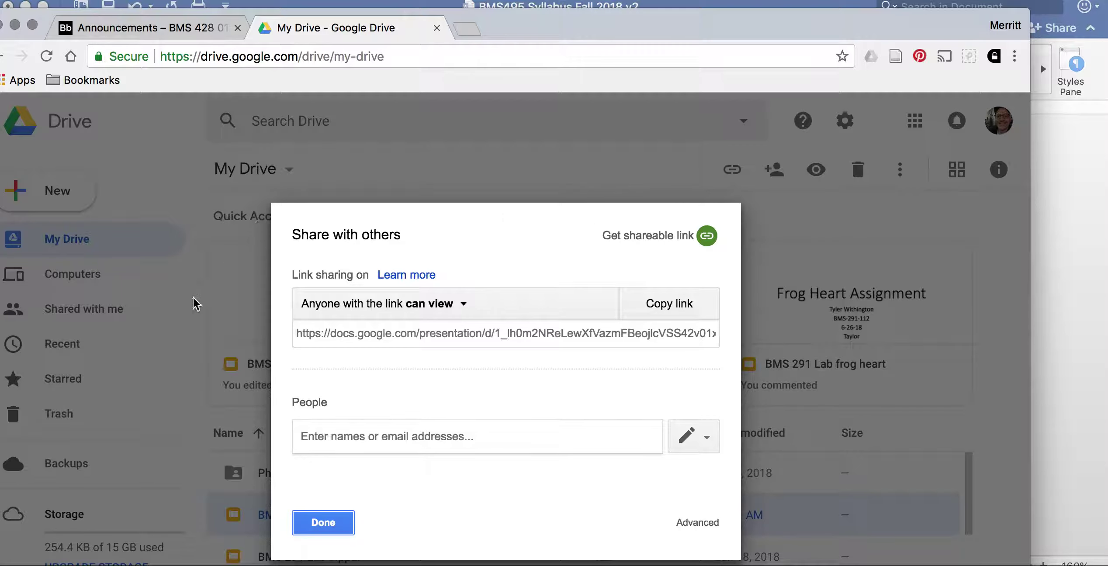
left_click(343, 522)
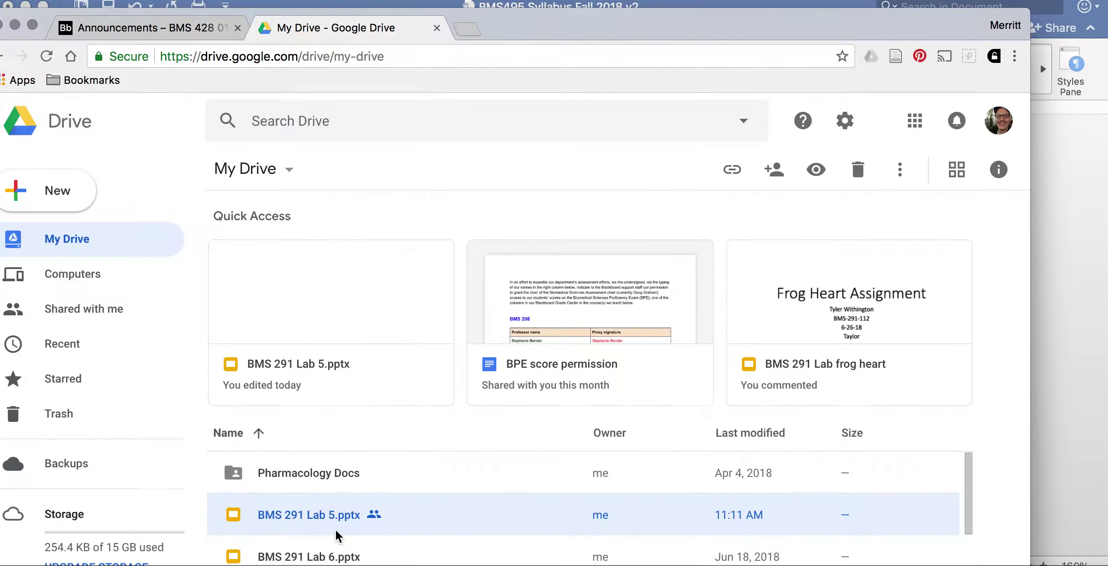
- Switch to Shared with me and scroll through the files shared with you
left_click(85, 311)
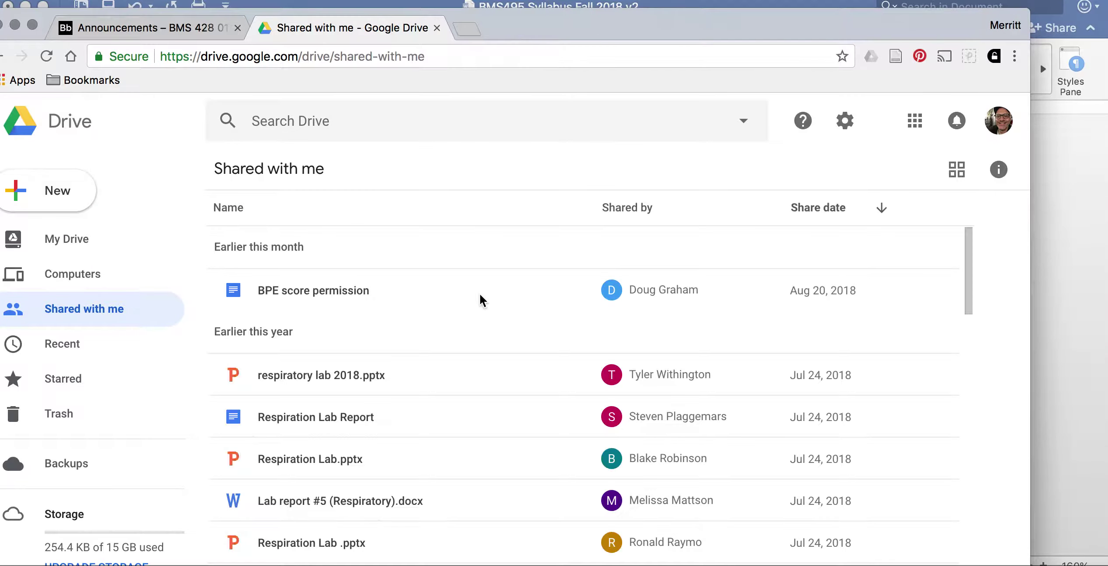
scroll(422, 474, "down", 5)
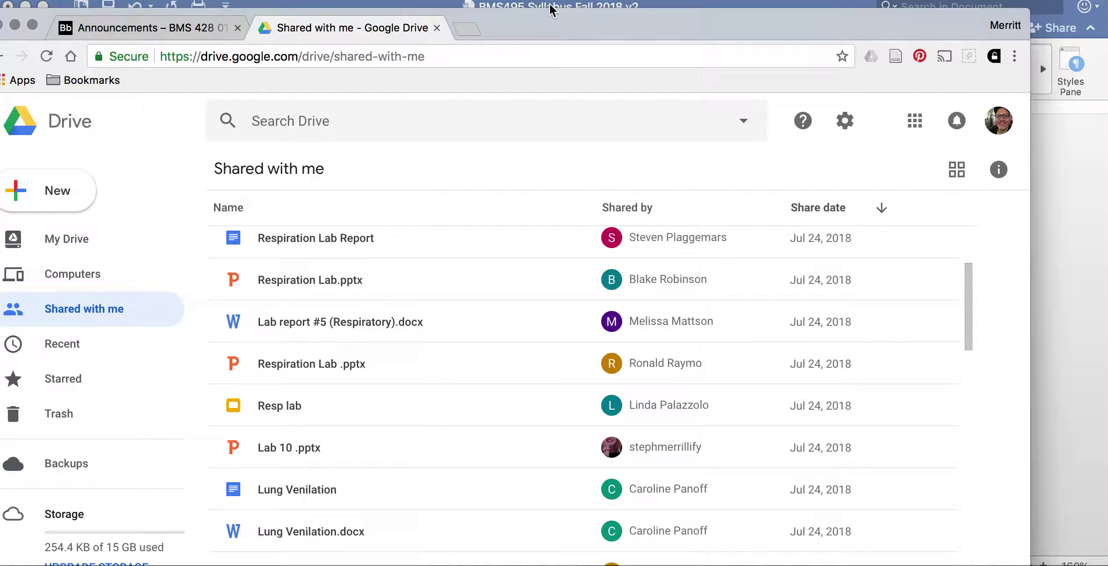
- Return to BMS495 Syllabus Fall 2018 v2 and scroll to the weeks 6–9 peer-review rows
left_click(1064, 182)
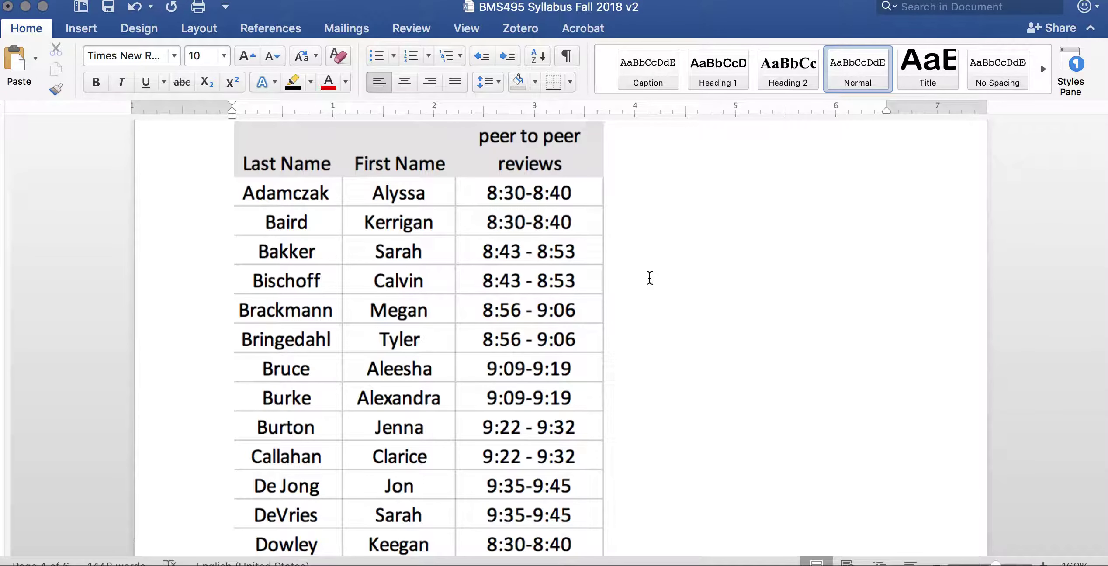
scroll(628, 358, "down", 10)
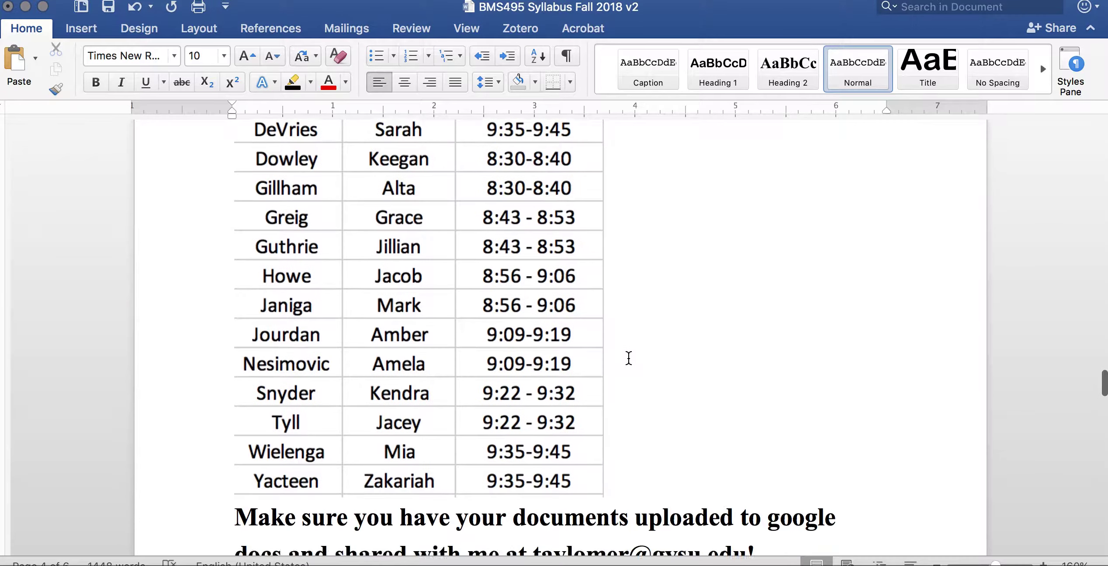
scroll(628, 358, "down", 15)
scroll(628, 358, "up", 5)
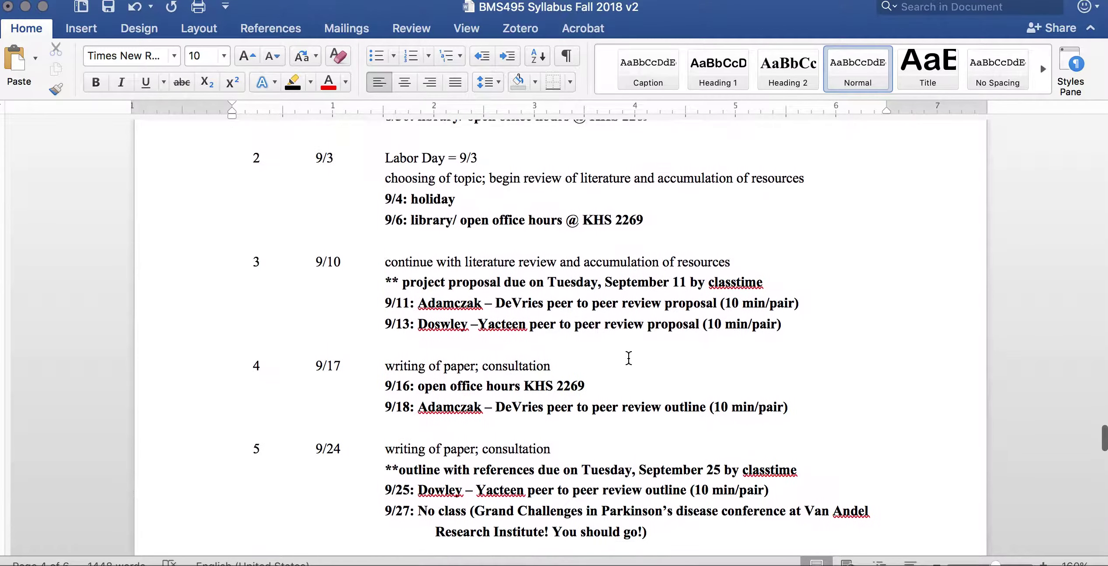
scroll(628, 358, "up", 2)
scroll(628, 358, "down", 3)
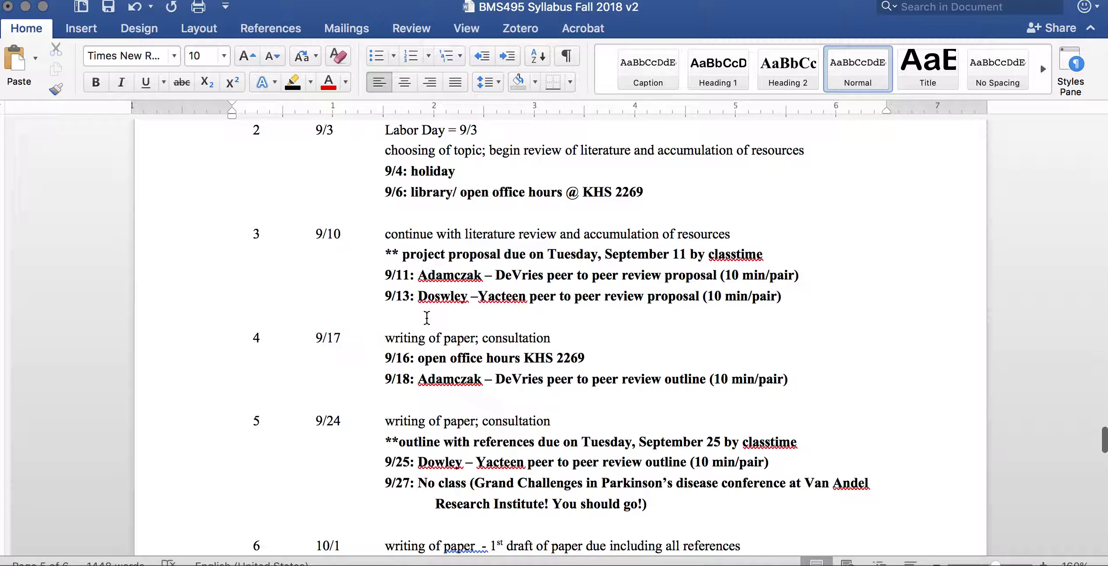
scroll(518, 422, "down", 5)
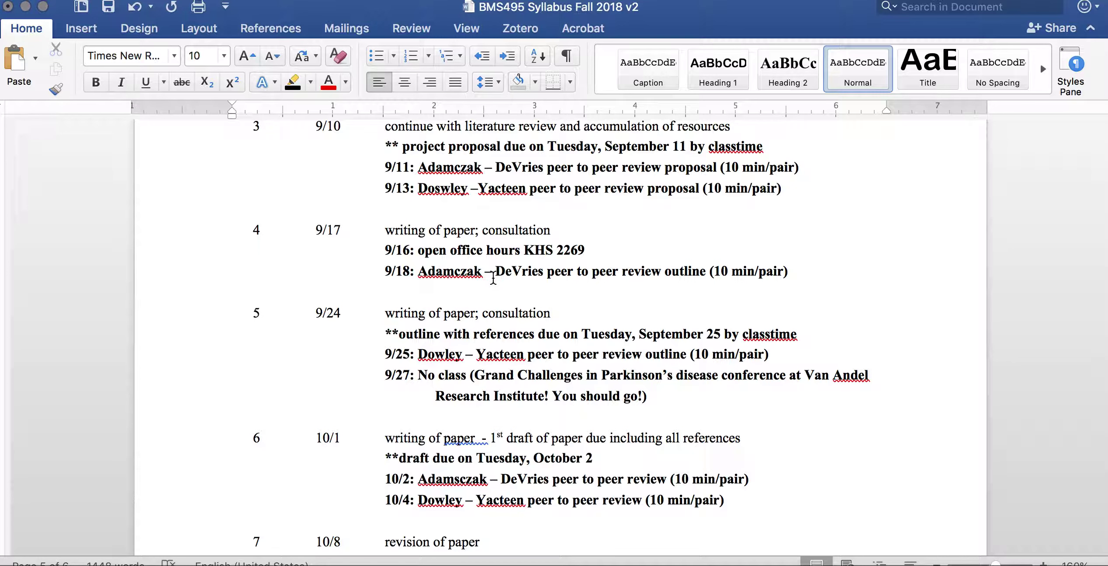
scroll(580, 389, "down", 5)
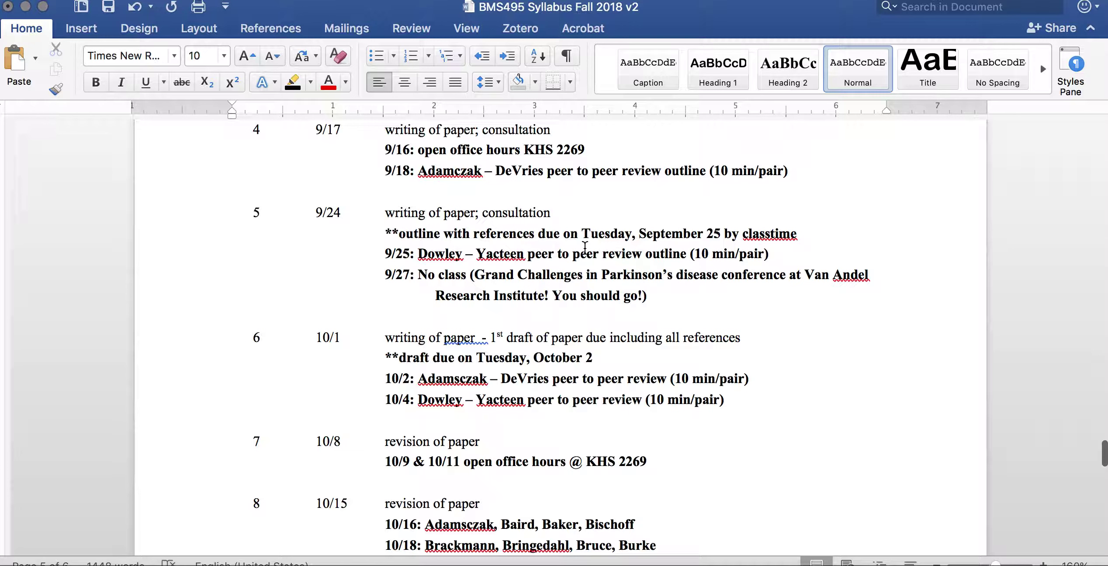
scroll(613, 367, "down", 3)
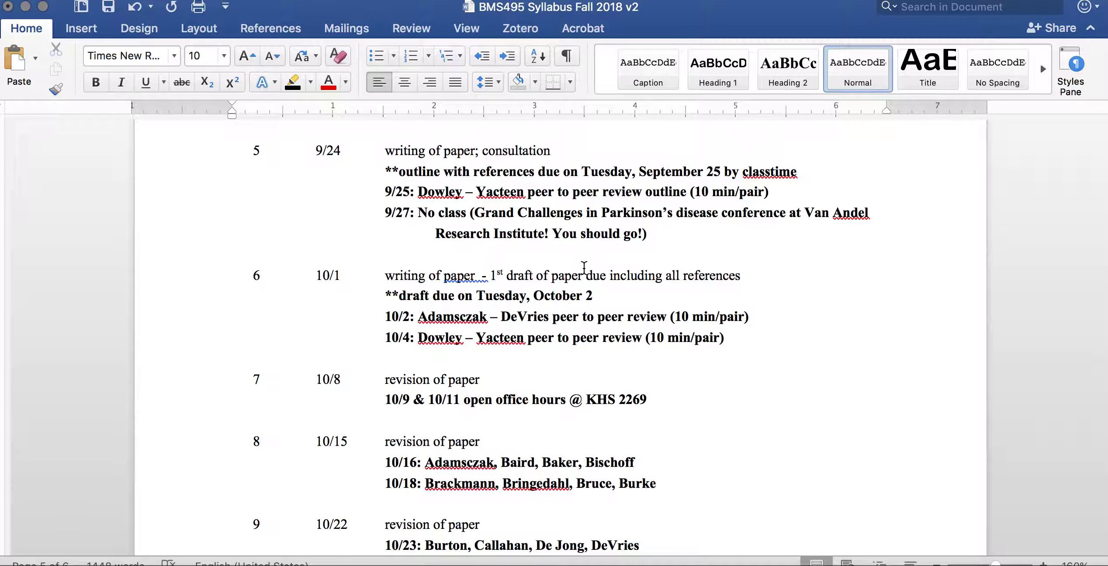
scroll(584, 267, "down", 1)
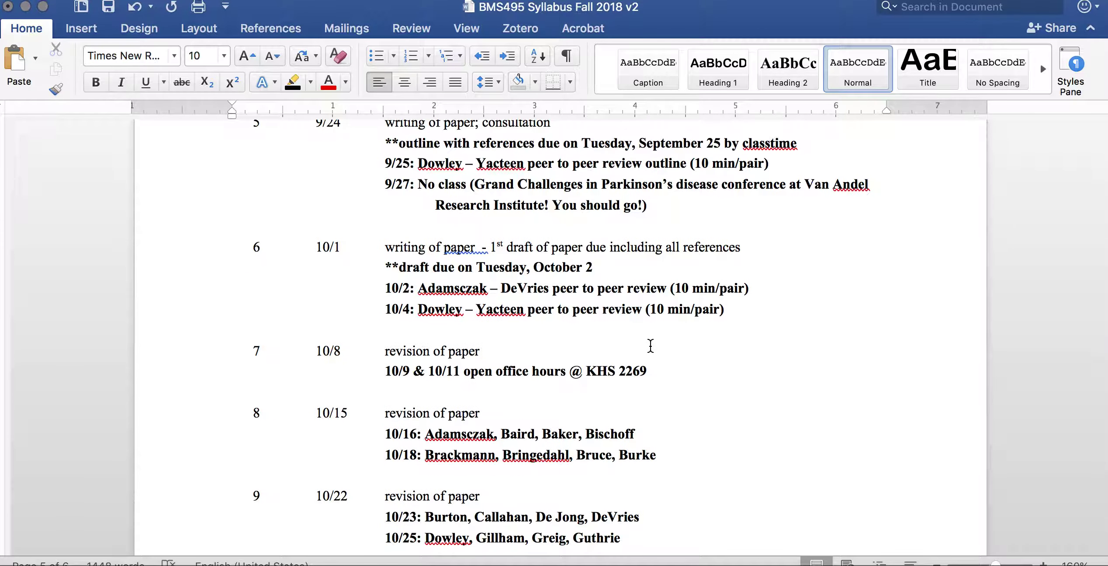
scroll(668, 362, "down", 1)
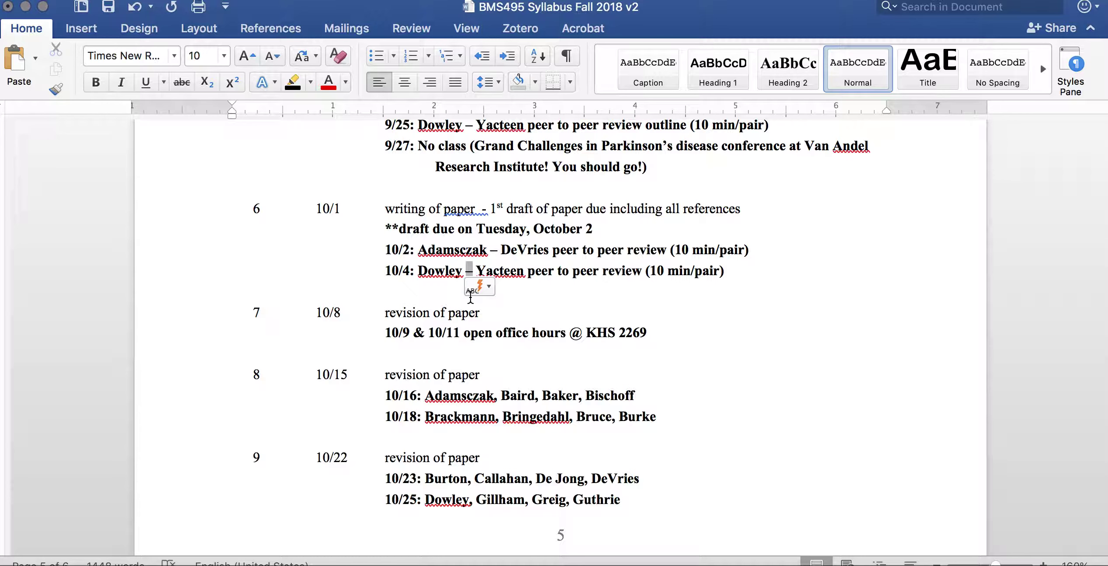
scroll(511, 407, "down", 2)
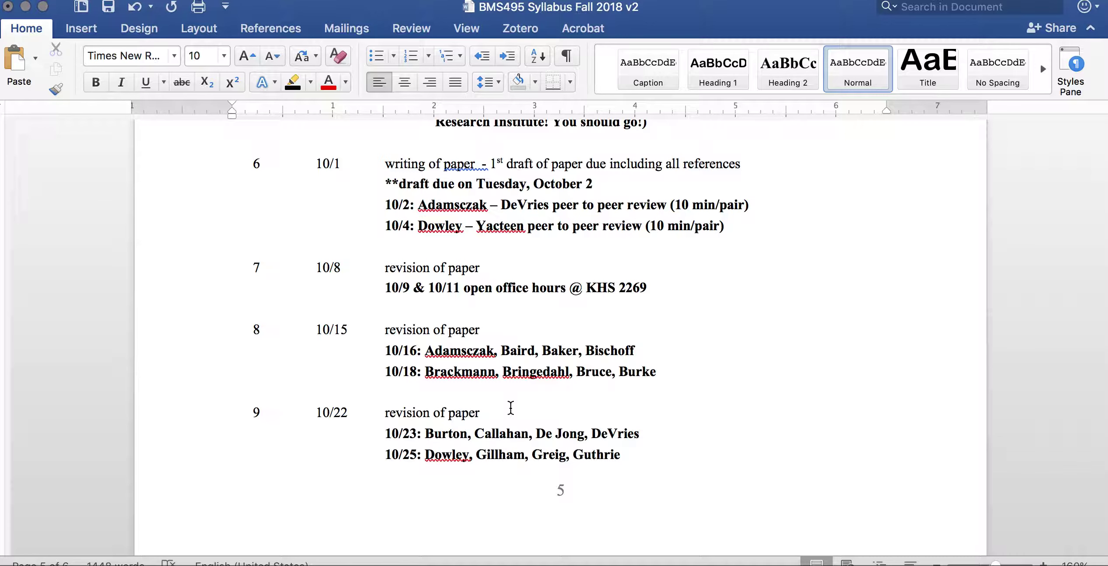
scroll(699, 313, "down", 2)
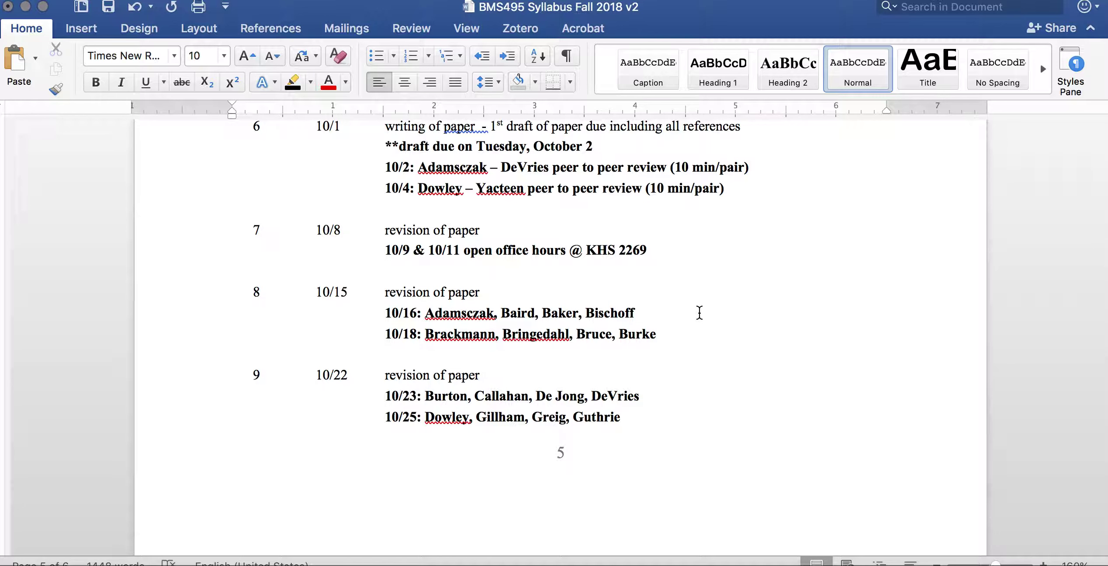
scroll(699, 313, "down", 5)
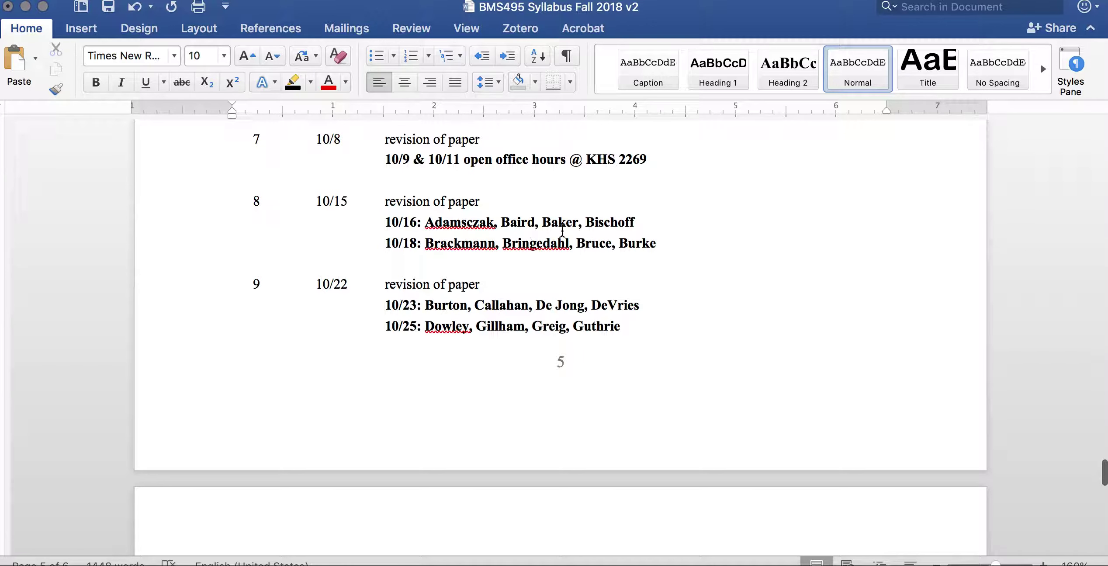
scroll(678, 253, "down", 2)
scroll(679, 253, "up", 2)
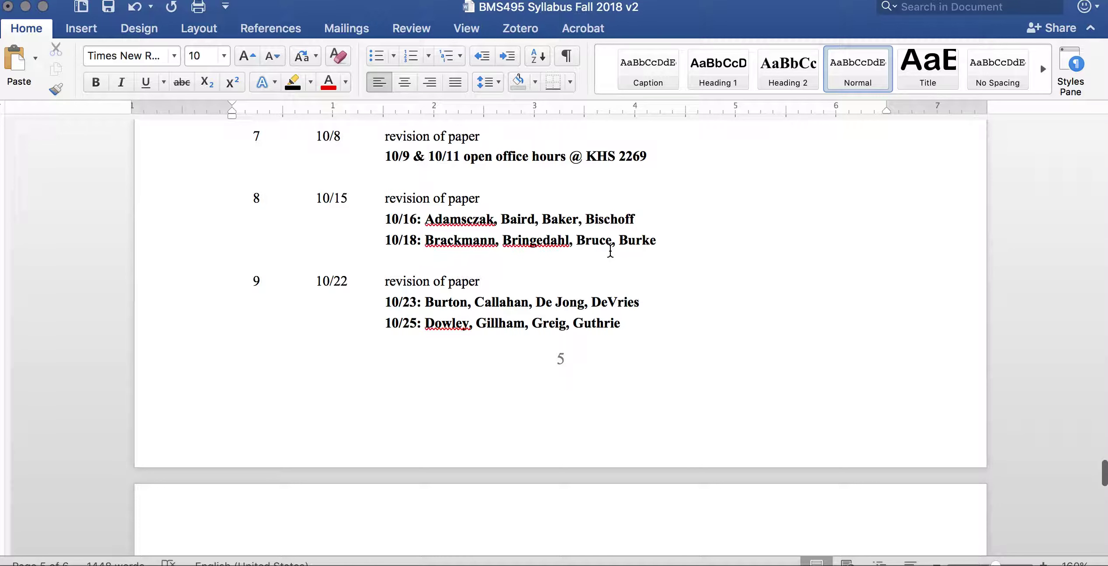
scroll(717, 256, "up", 5)
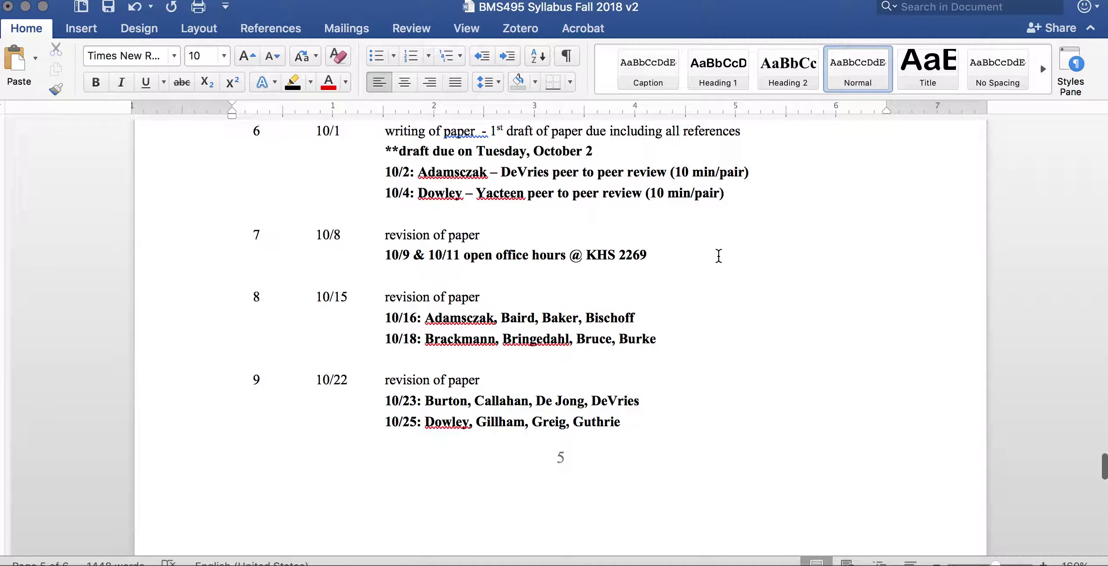
scroll(705, 343, "down", 3)
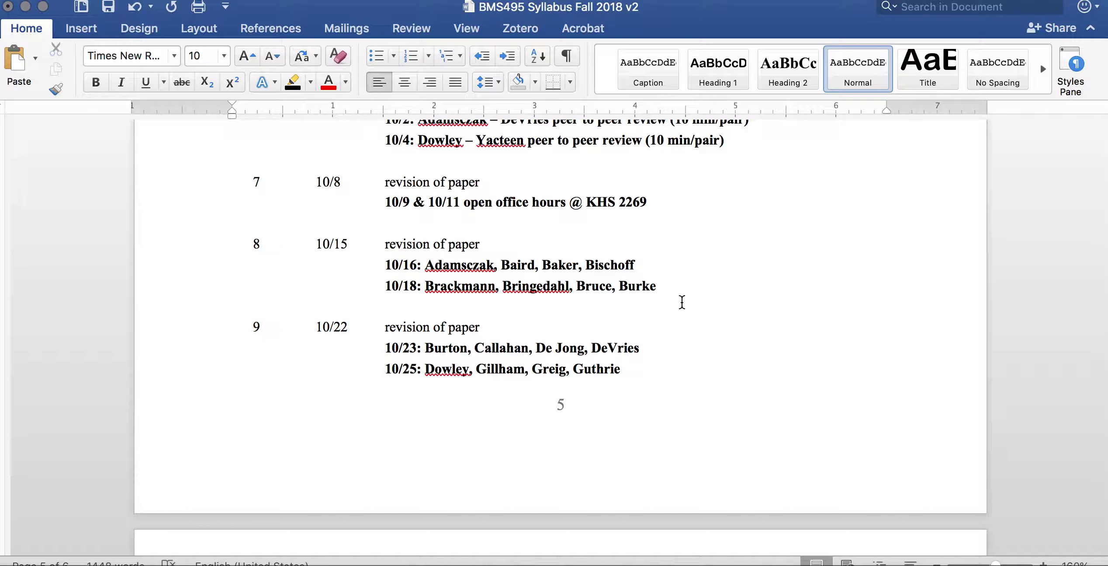
scroll(682, 301, "down", 3)
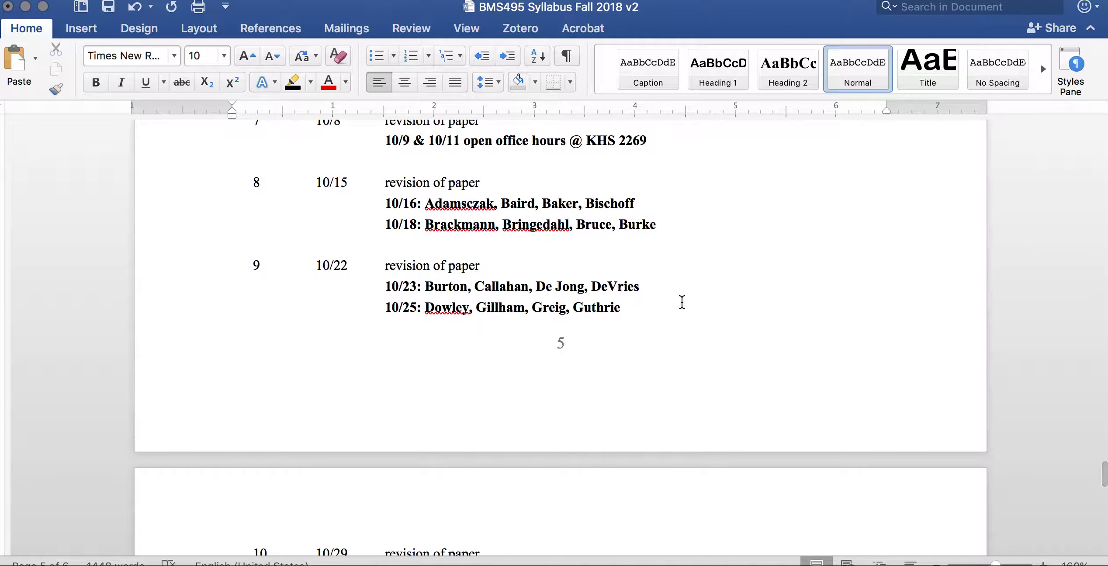
scroll(681, 302, "down", 5)
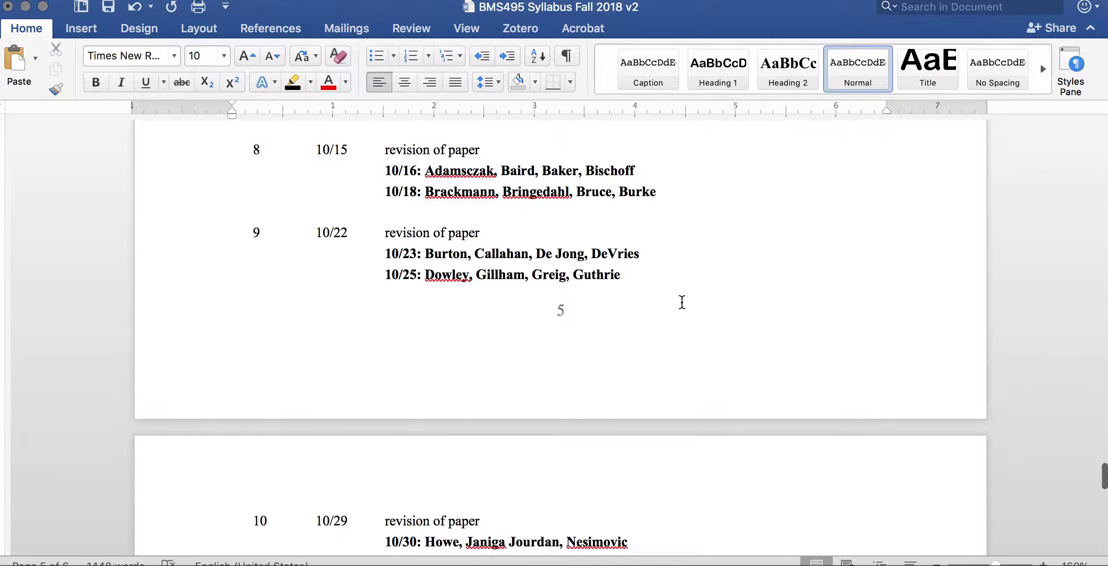
scroll(681, 306, "down", 10)
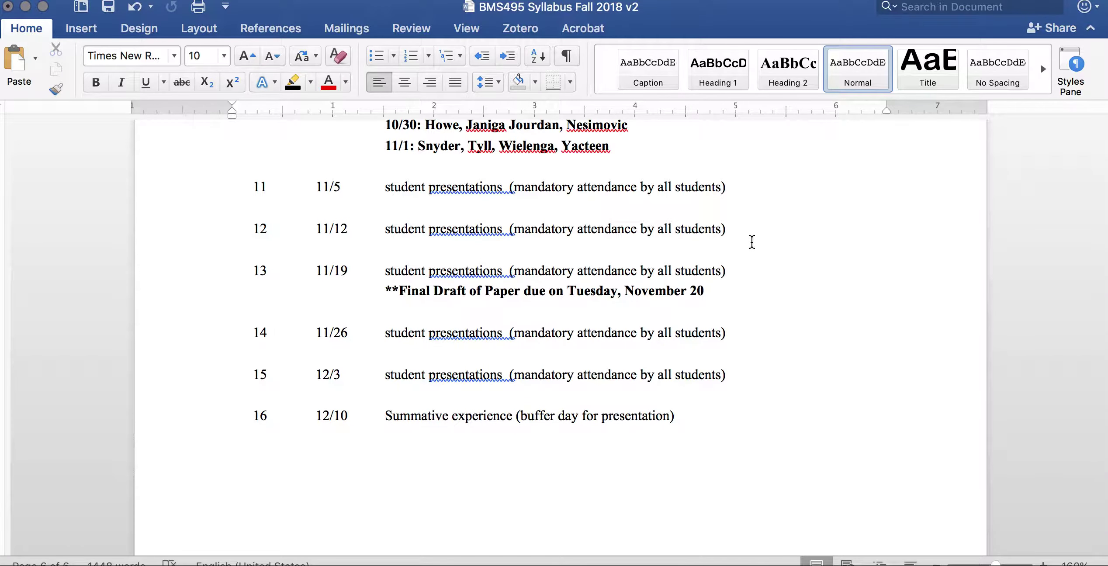
scroll(751, 242, "up", 1)
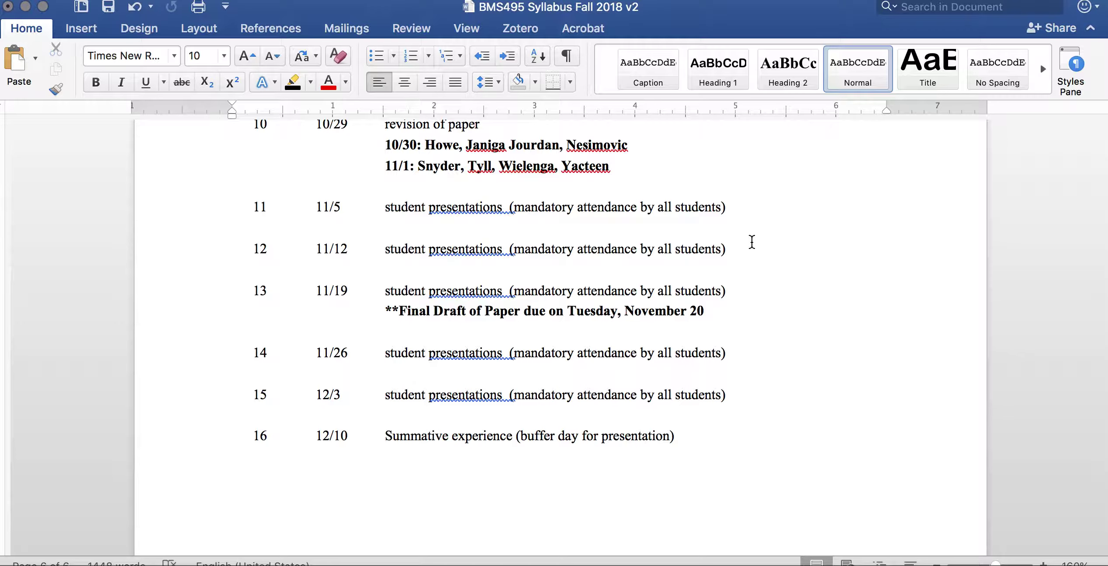
scroll(752, 242, "up", 15)
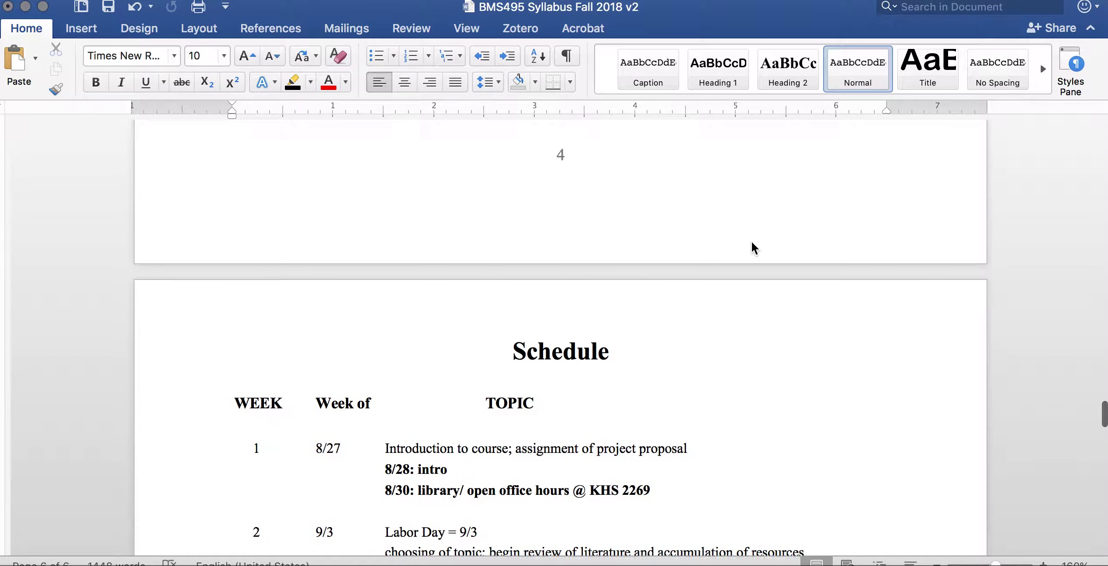
scroll(751, 243, "down", 5)
scroll(751, 242, "down", 4)
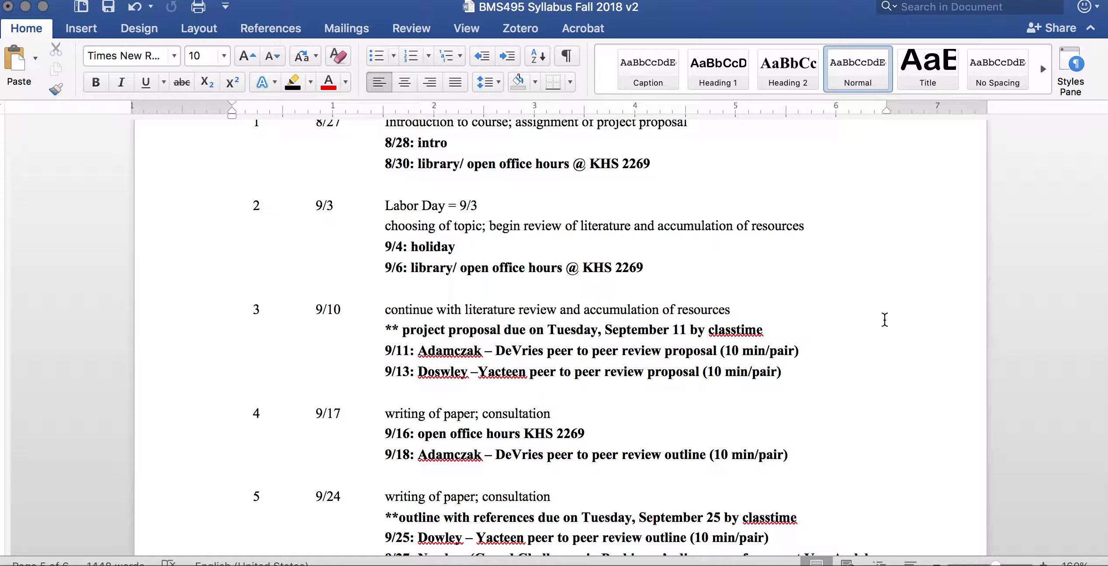
scroll(884, 320, "up", 2)
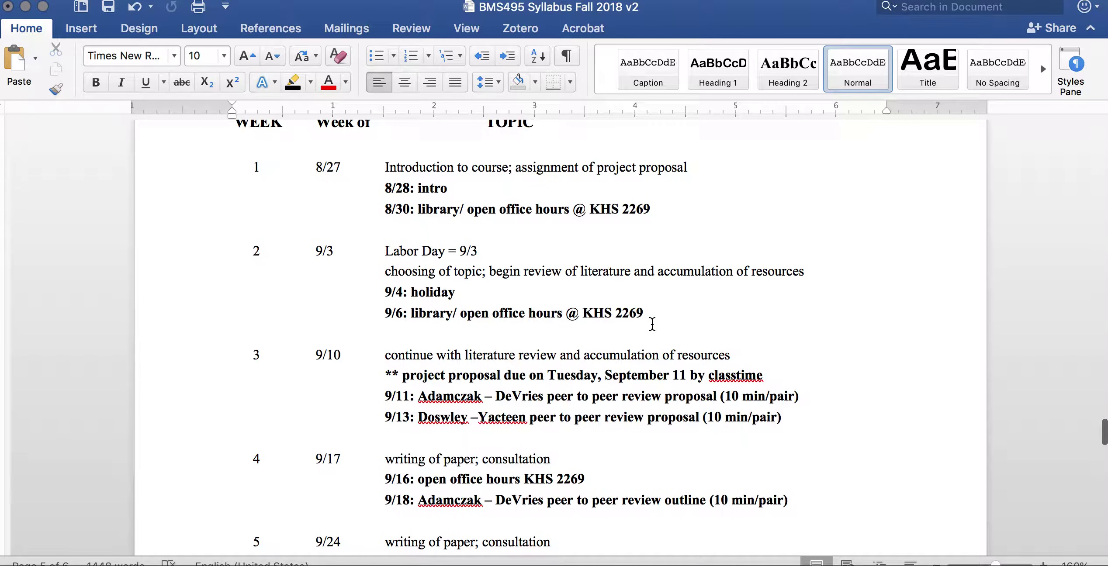
scroll(651, 323, "up", 20)
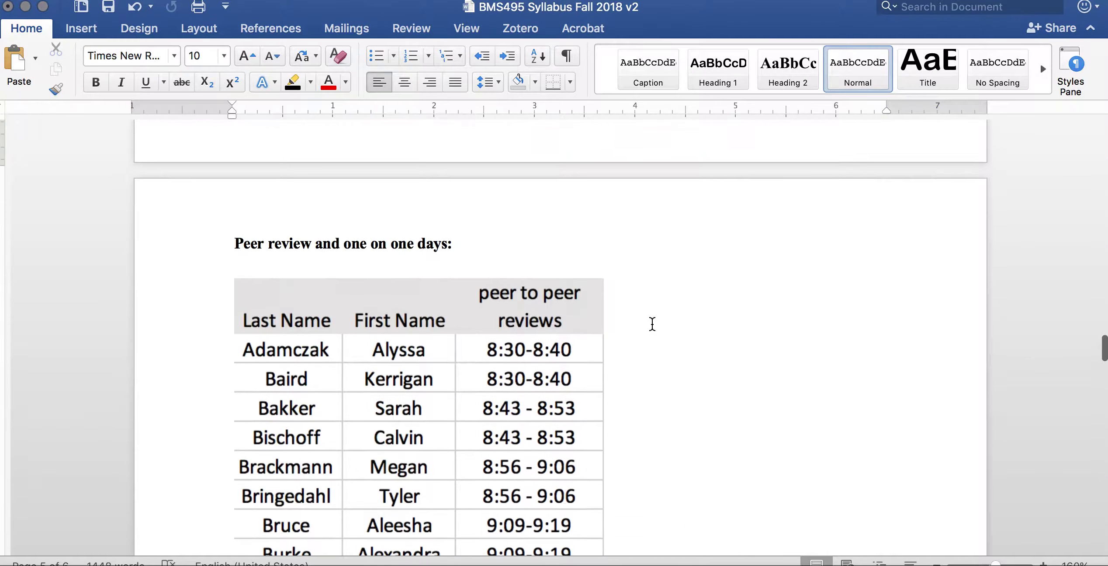
scroll(651, 325, "up", 20)
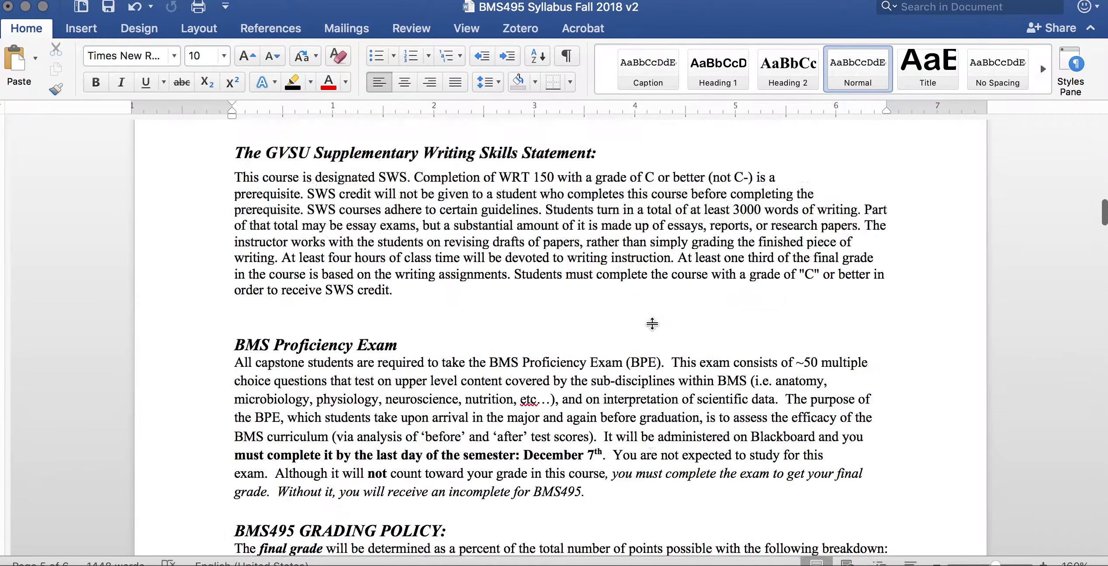
scroll(652, 330, "up", 20)
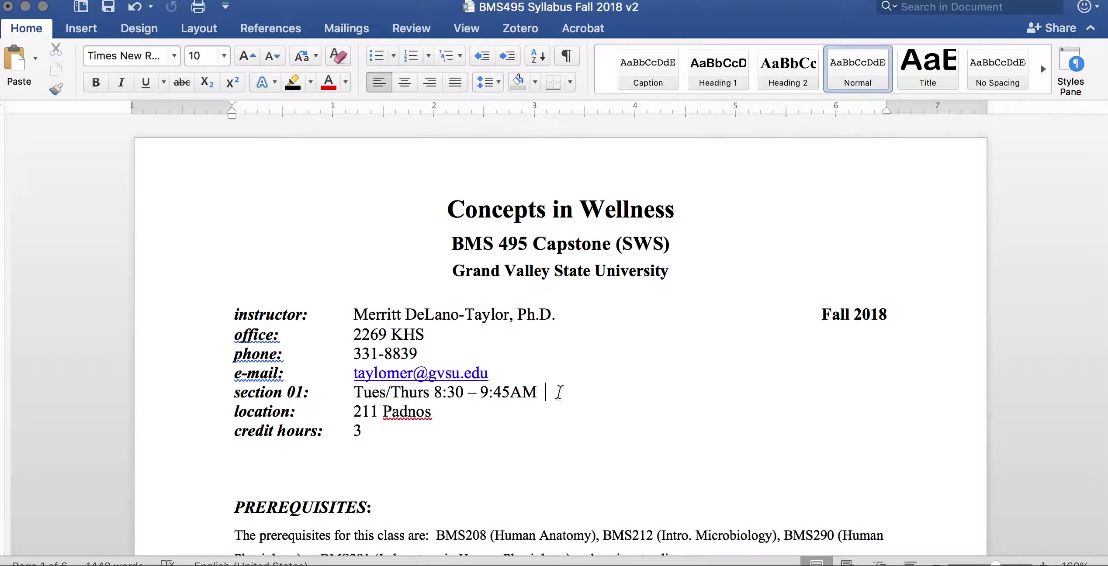
- Change the section 01 meeting time to 10:00 – 11:30AM
left_click(508, 392)
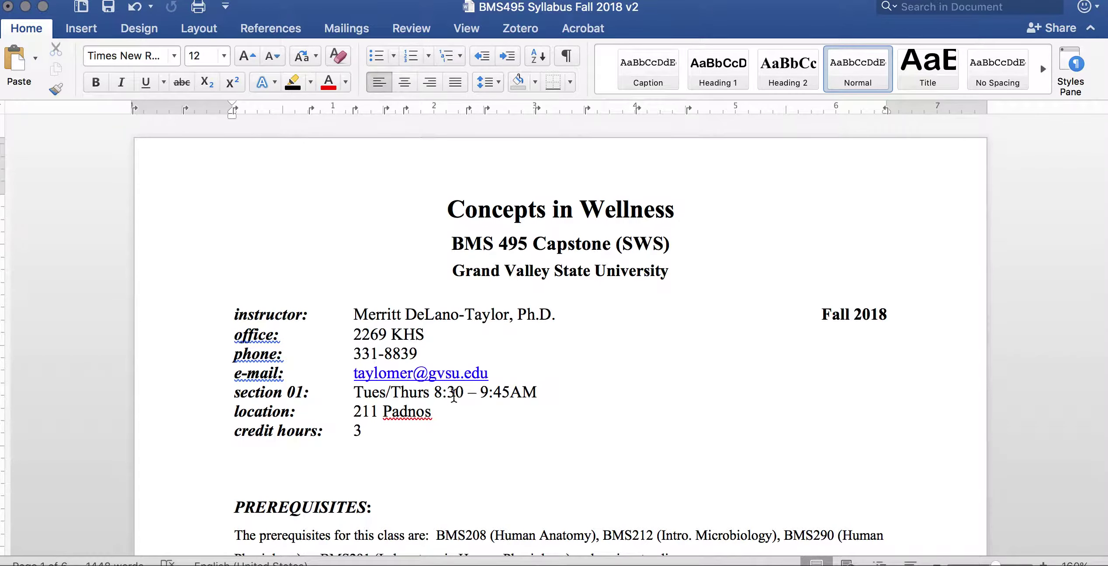
left_click(441, 391)
key("BackSpace")
type("10")
key("Right")
key("Right")
key("Right")
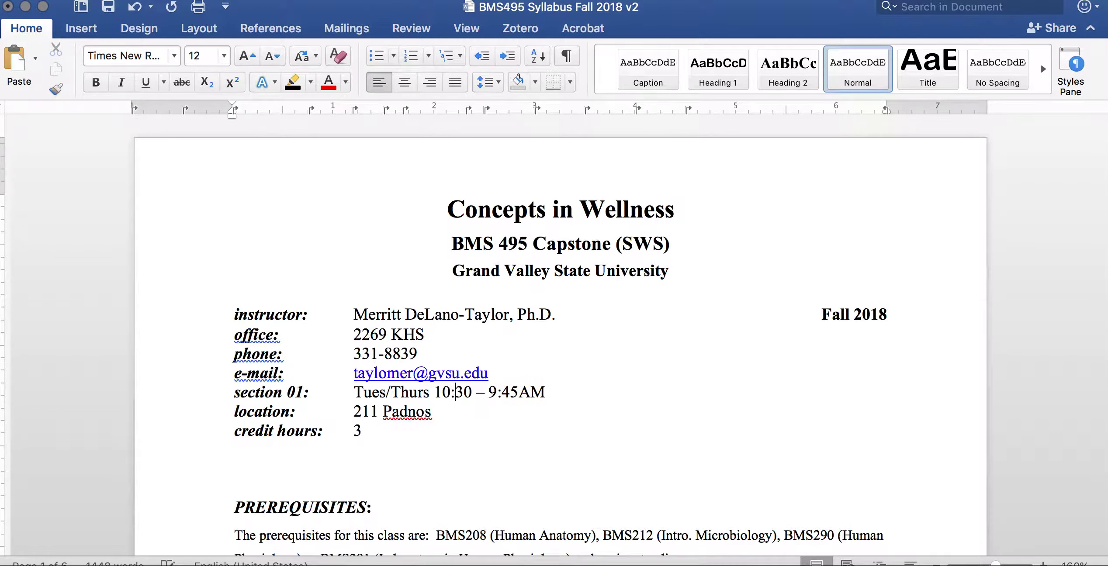
key("BackSpace")
key("BackSpace")
type("00")
key("Right")
key("Right")
key("Right")
key("shift+Right")
type("11")
key("Right")
key("Right")
key("Right")
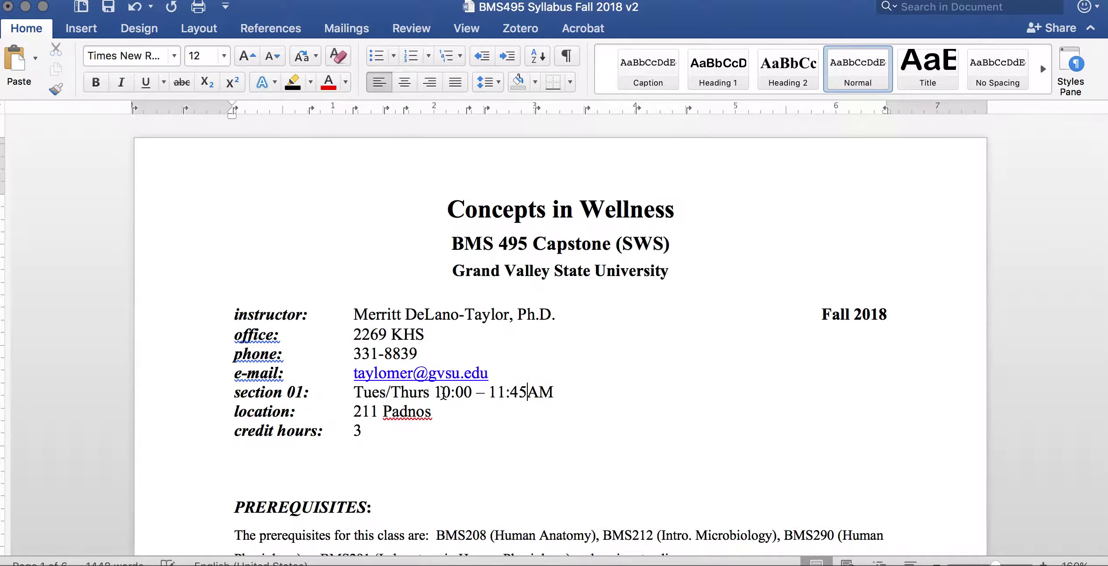
key("BackSpace")
key("BackSpace")
type("30")
key("Right")
- Append a second time, "; Tuesday 1:00 – 2:30PM", to the section 01 line
type("sday")
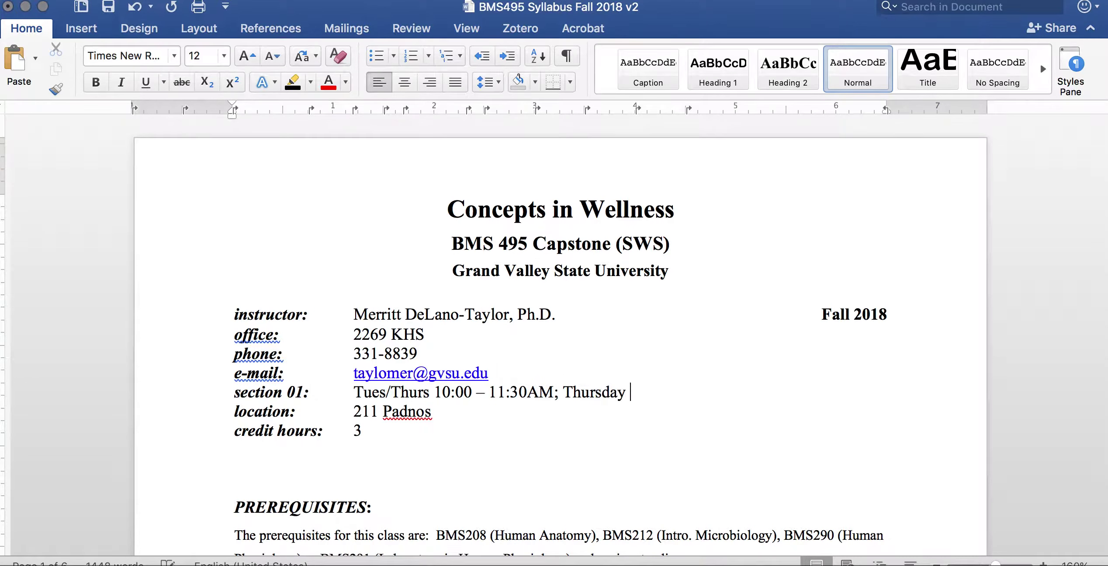
key("BackSpace")
key("BackSpace")
key("BackSpace")
key("BackSpace")
key("BackSpace")
key("BackSpace")
key("BackSpace")
type("uesday 1 - ")
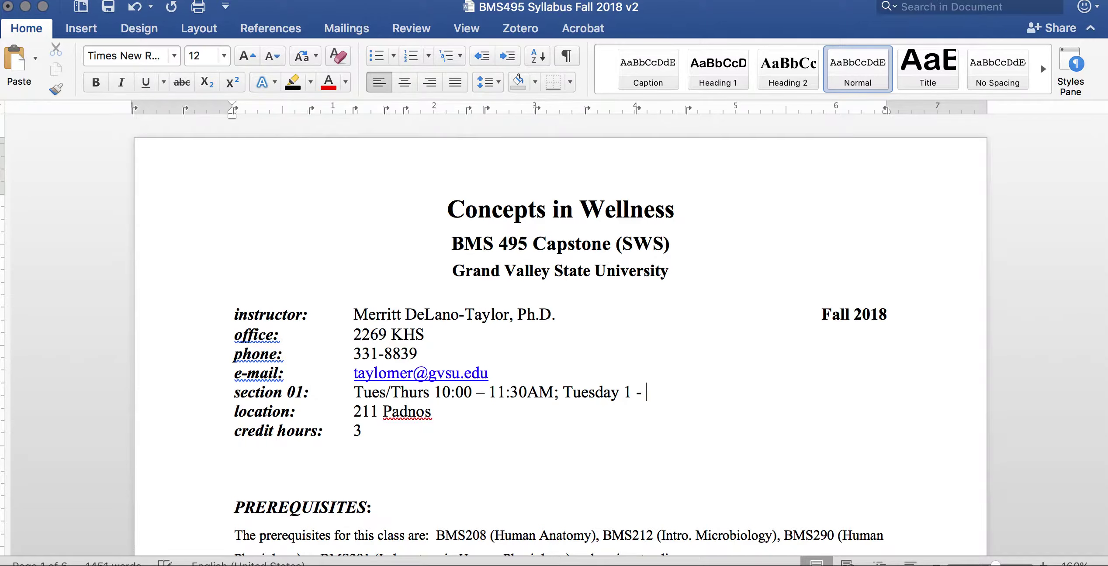
type(":00")
type(" 2:30PM")
left_click(495, 433)
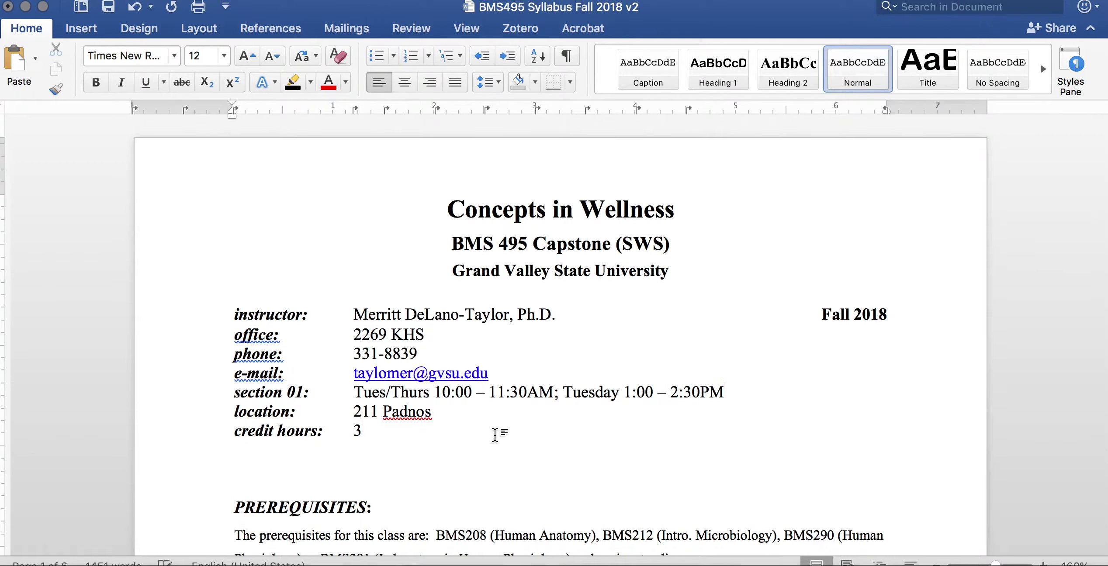